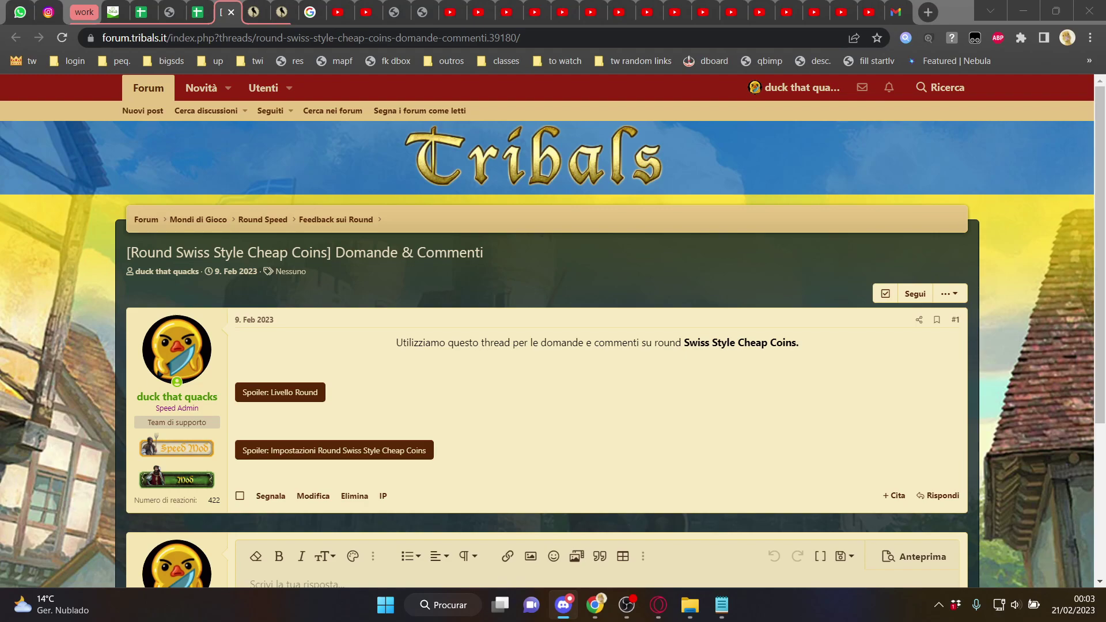
# Review the building levels spoiler and the round settings spoiler in the Round Swiss Style Cheap Coins forum thread.
pyautogui.click(291, 391)
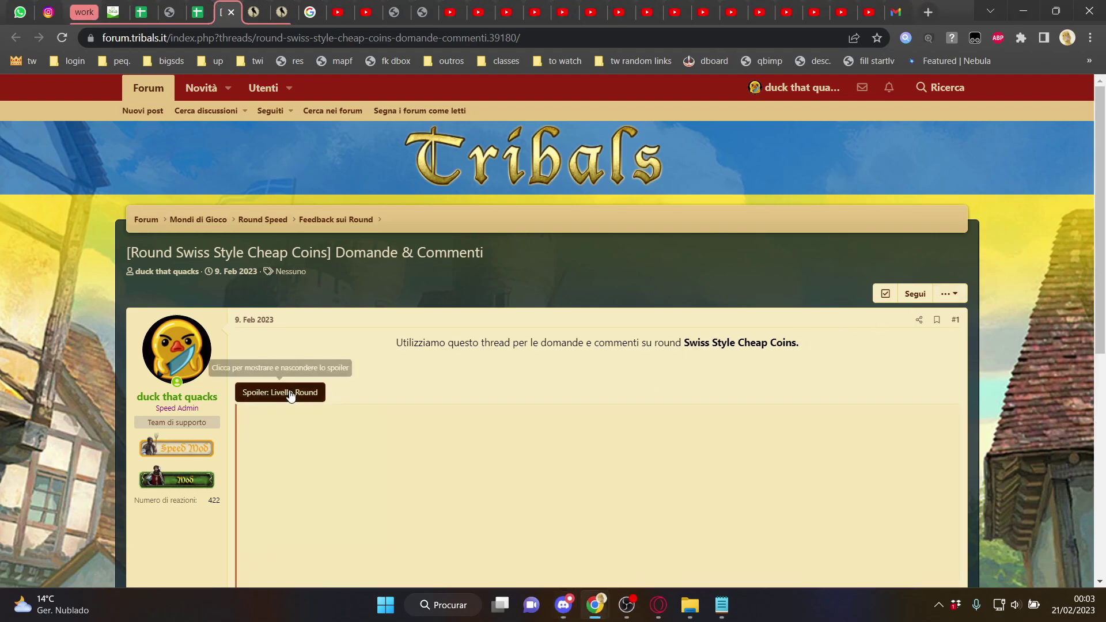
pyautogui.click(291, 392)
pyautogui.scroll(-1, 323, 357)
pyautogui.click(354, 378)
pyautogui.scroll(-2, 354, 380)
pyautogui.scroll(-1, 354, 377)
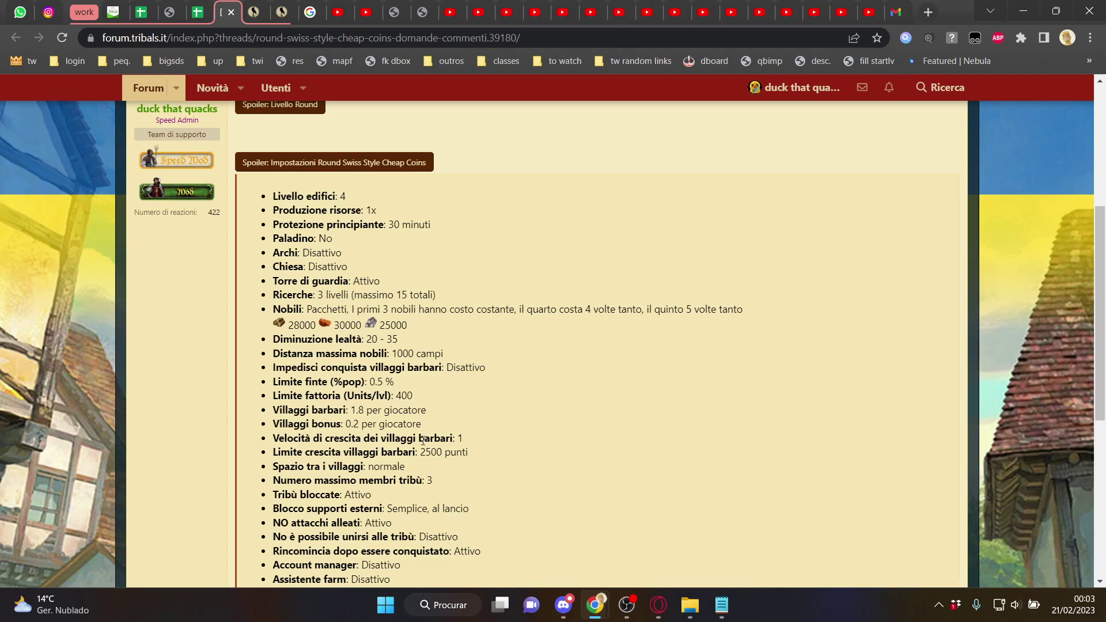
pyautogui.scroll(-1, 423, 440)
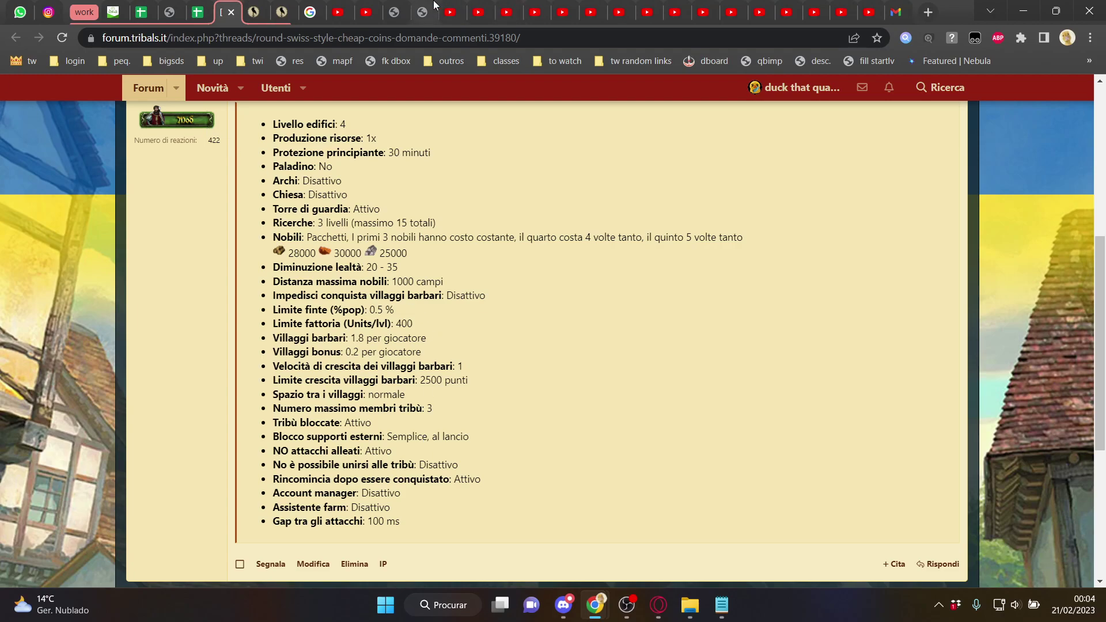
# Generate a random number between 2 and 168 and inspect the Cata Round v3 row in the template spreadsheet.
pyautogui.click(310, 11)
pyautogui.click(424, 348)
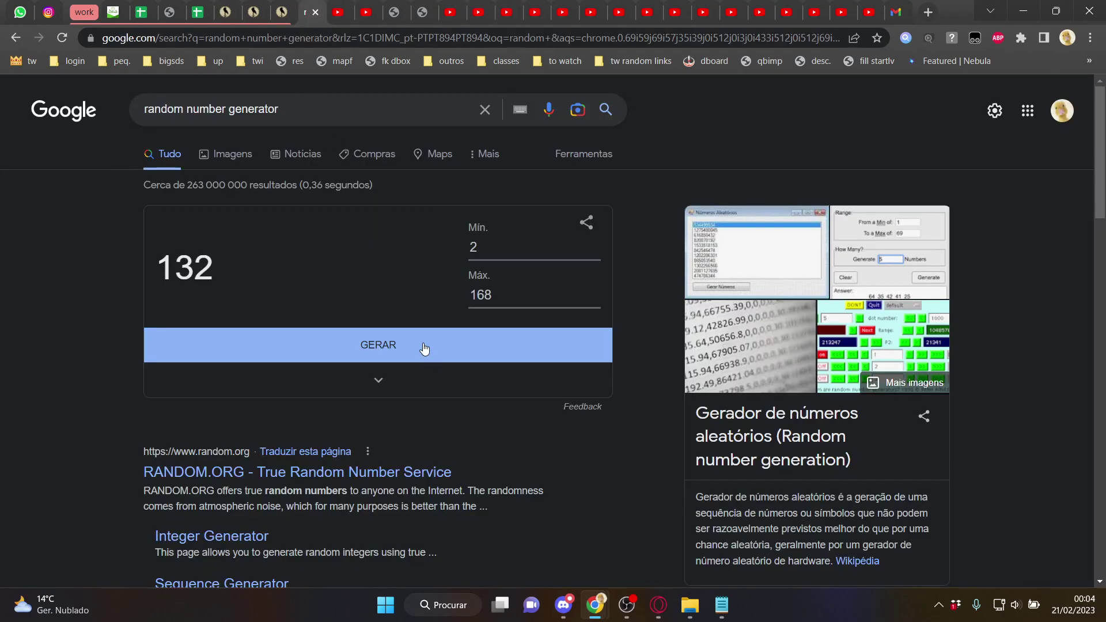
pyautogui.click(200, 12)
pyautogui.scroll(2, 114, 276)
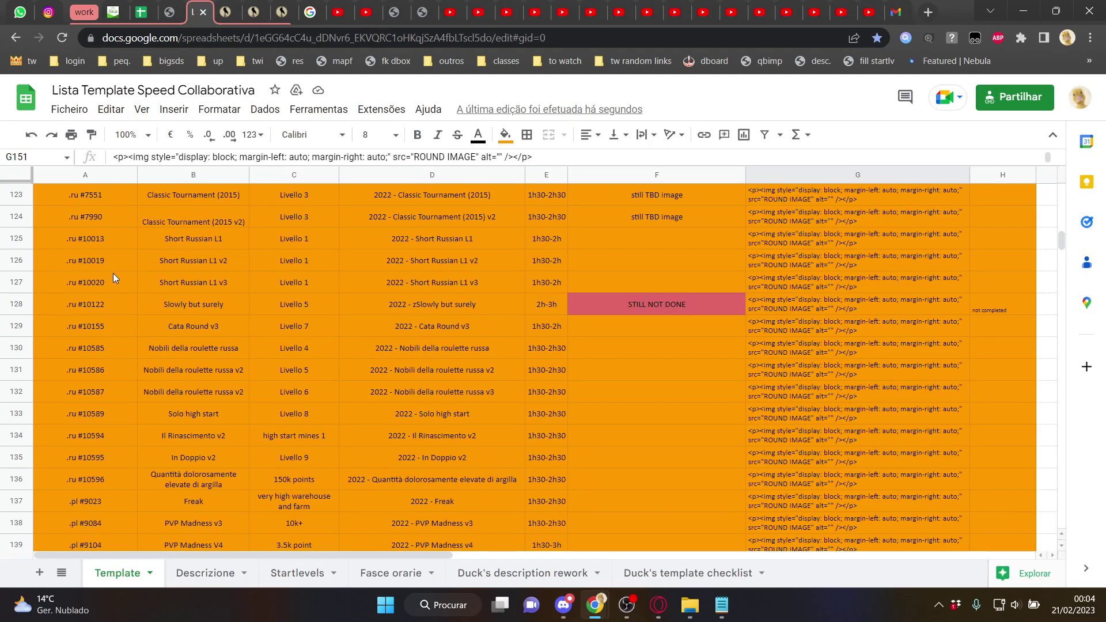
pyautogui.click(180, 327)
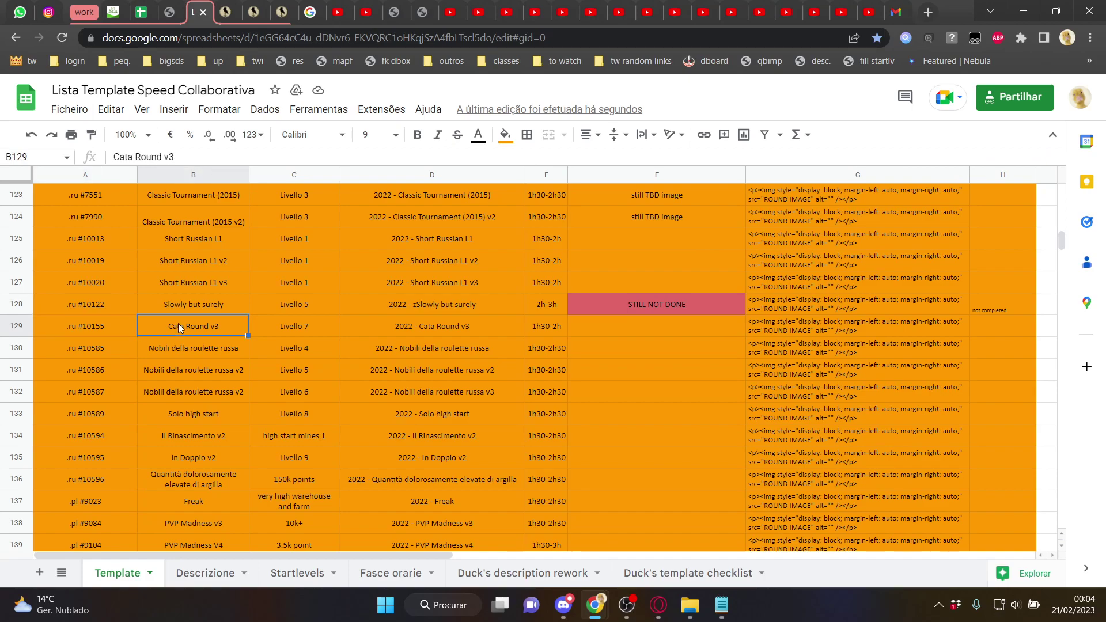
pyautogui.click(333, 334)
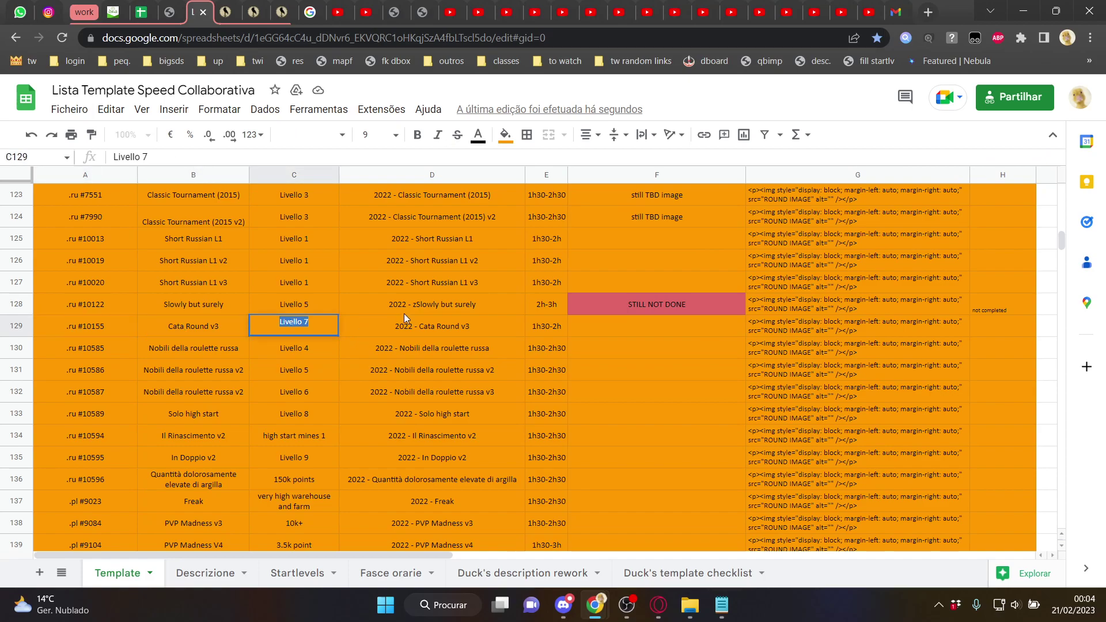
pyautogui.click(410, 327)
pyautogui.click(306, 331)
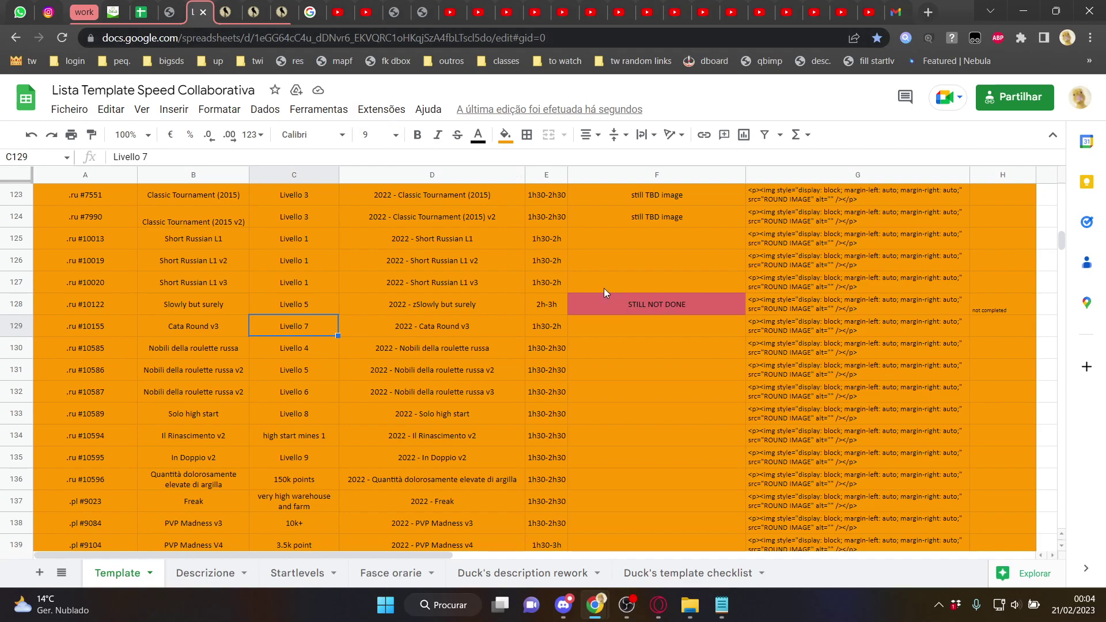
pyautogui.click(787, 329)
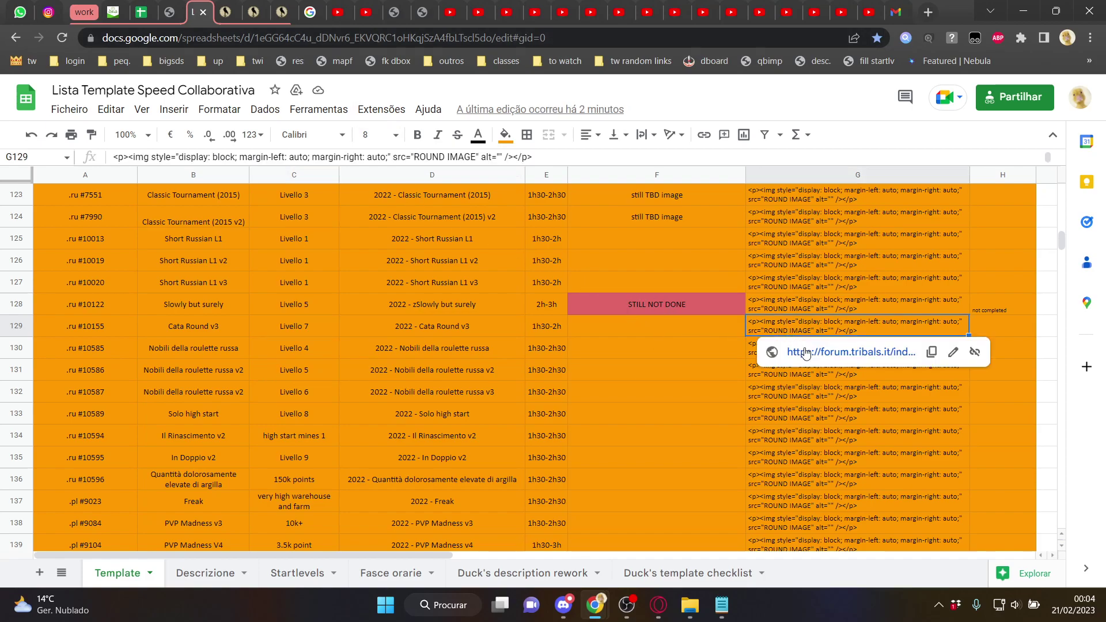
# Recheck the generated number and open the forum thread linked from the Cata Round v3 description cell.
pyautogui.click(315, 7)
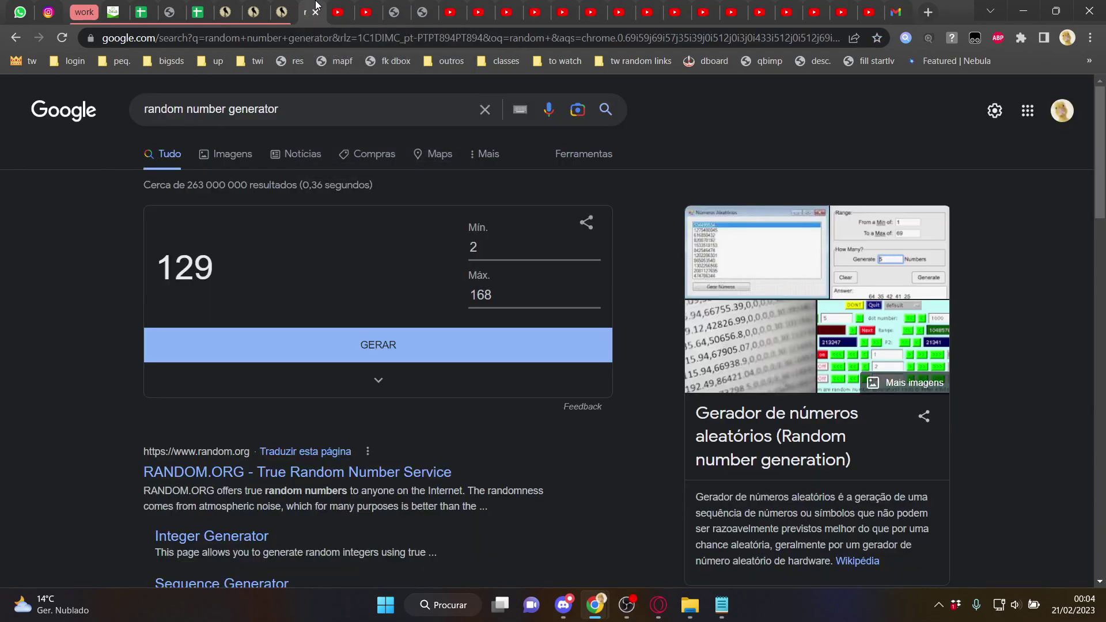
pyautogui.click(197, 11)
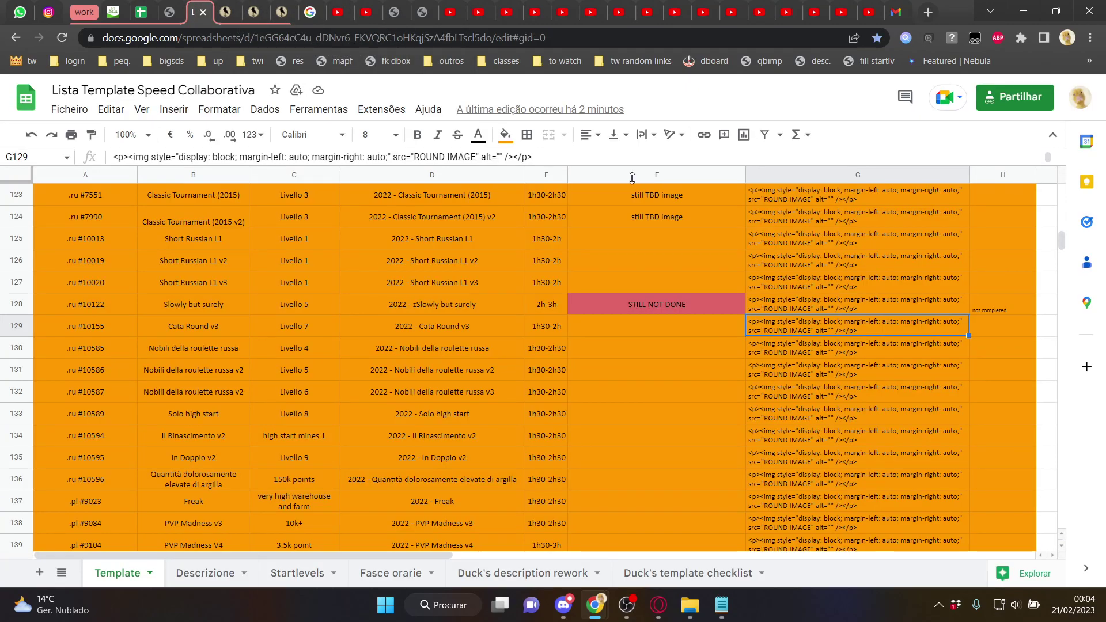
pyautogui.moveTo(841, 327)
pyautogui.click(828, 351)
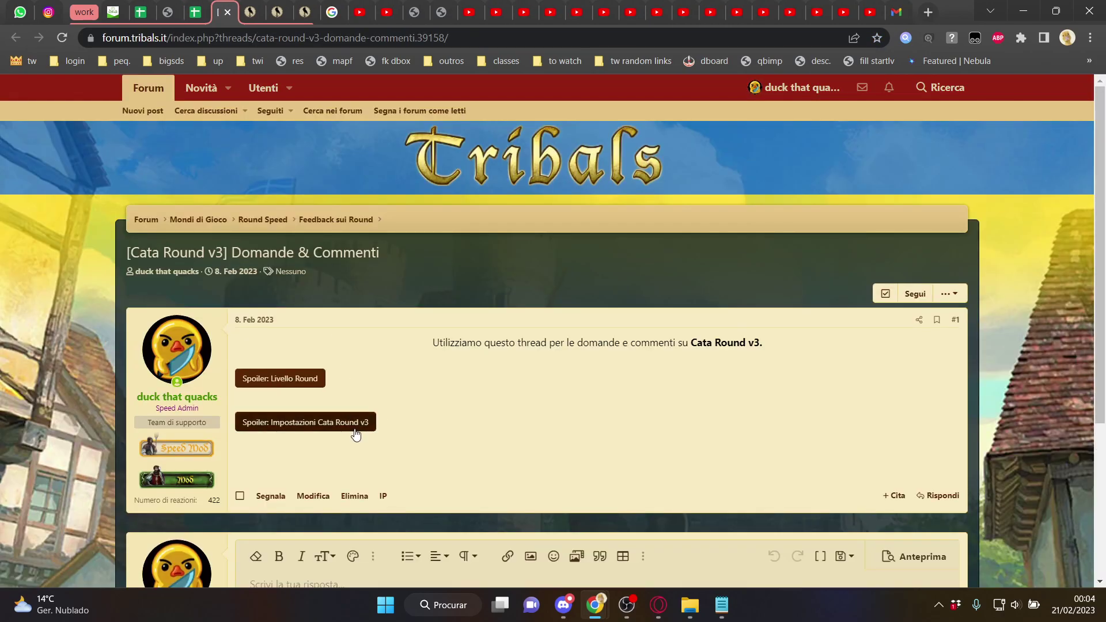
# Expand the Impostazioni Cata Round v3 spoiler and read through the round's settings.
pyautogui.click(353, 423)
pyautogui.scroll(-3, 353, 375)
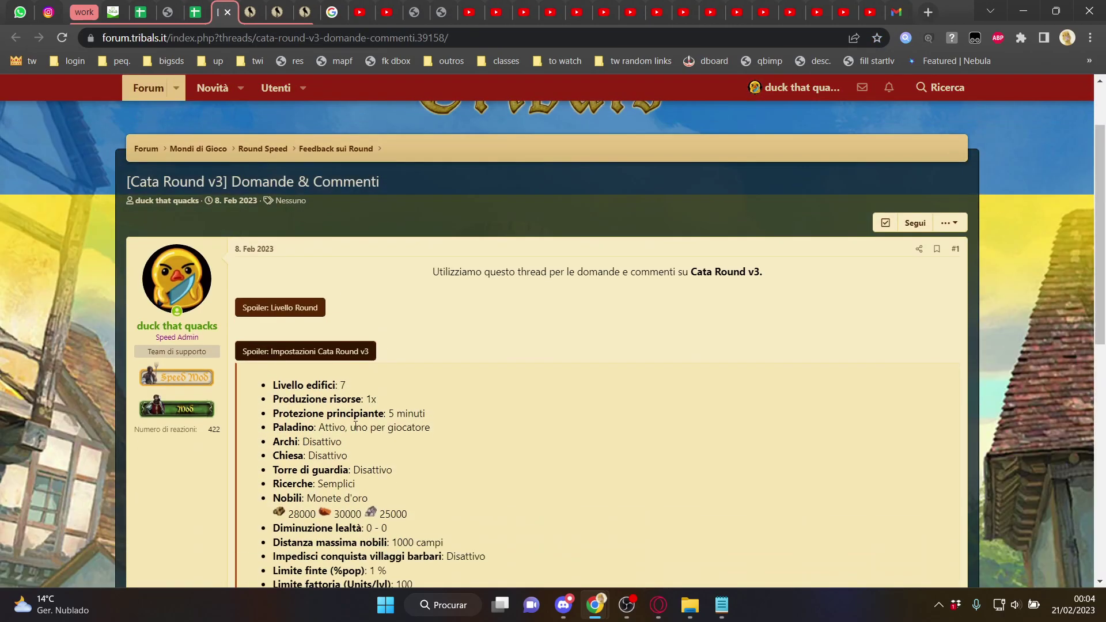
pyautogui.scroll(-3, 353, 333)
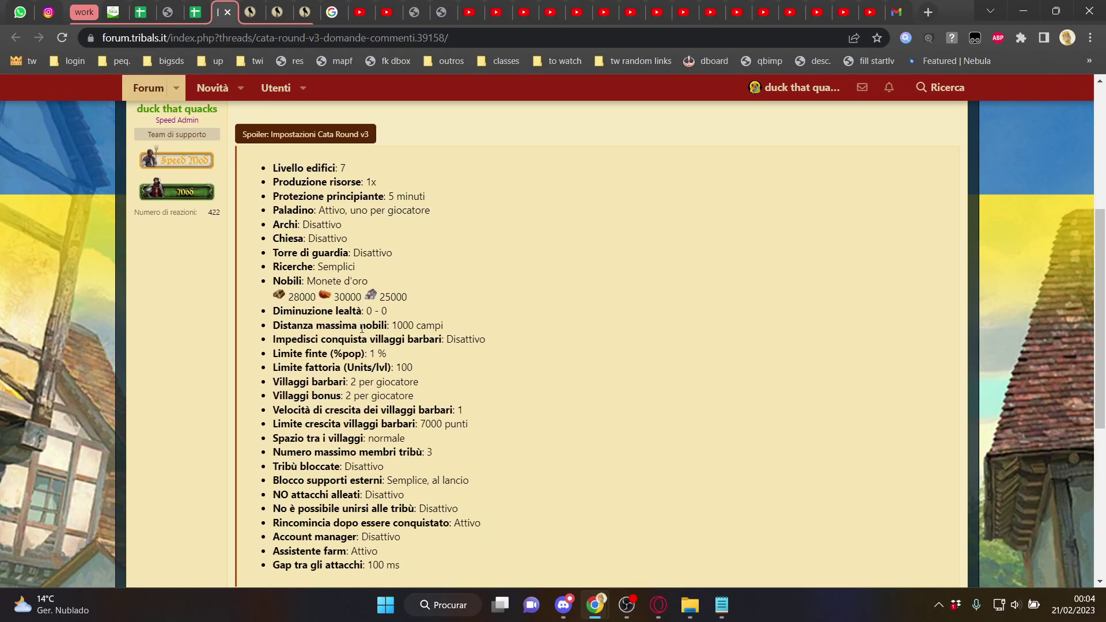
pyautogui.scroll(-1, 362, 328)
# Check the Livello Round building levels for Cata Round v3, collapse that spoiler and return to the settings list.
pyautogui.scroll(4, 345, 288)
pyautogui.click(281, 236)
pyautogui.scroll(-1, 285, 238)
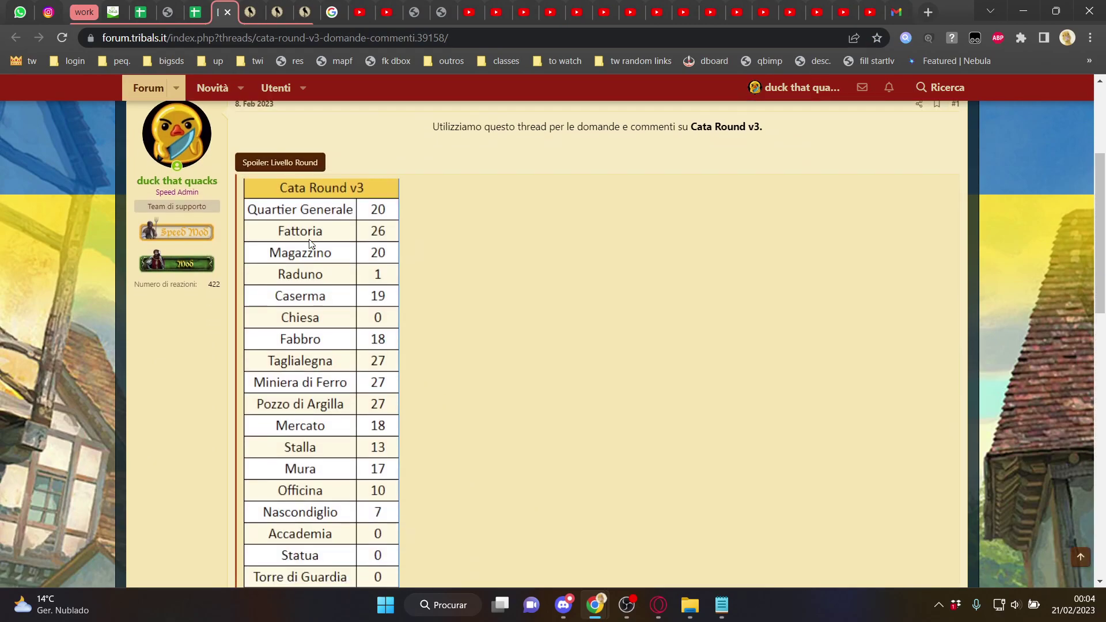
pyautogui.click(284, 167)
pyautogui.scroll(-2, 404, 231)
pyautogui.scroll(1, 449, 247)
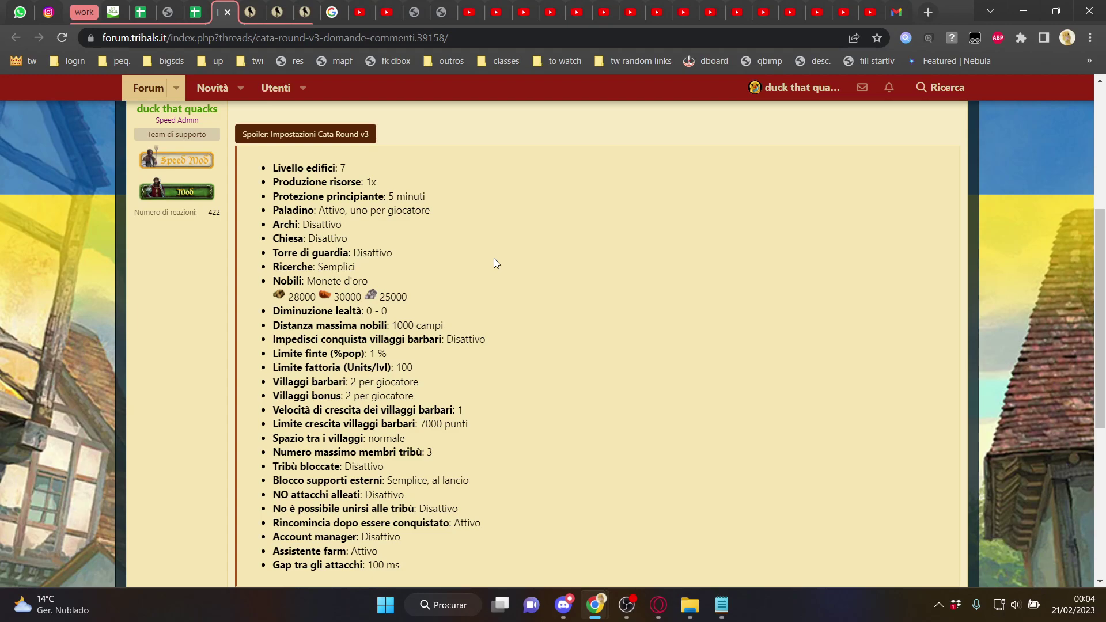
# Generate a new random number and look up the Round Noob row in the template spreadsheet.
pyautogui.click(304, 11)
pyautogui.click(333, 11)
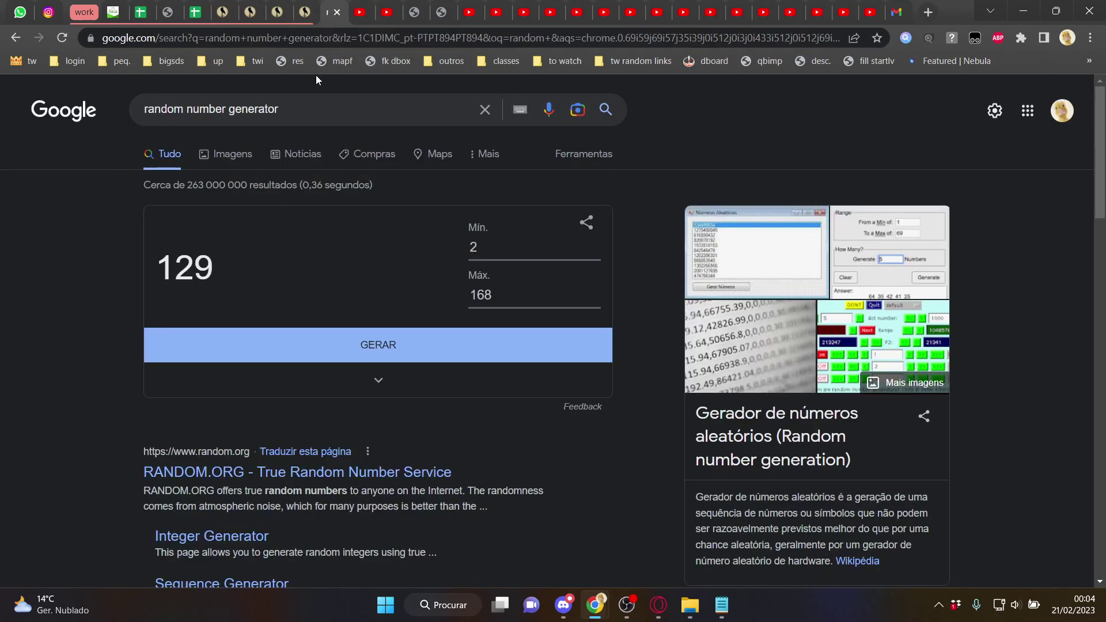
pyautogui.click(352, 348)
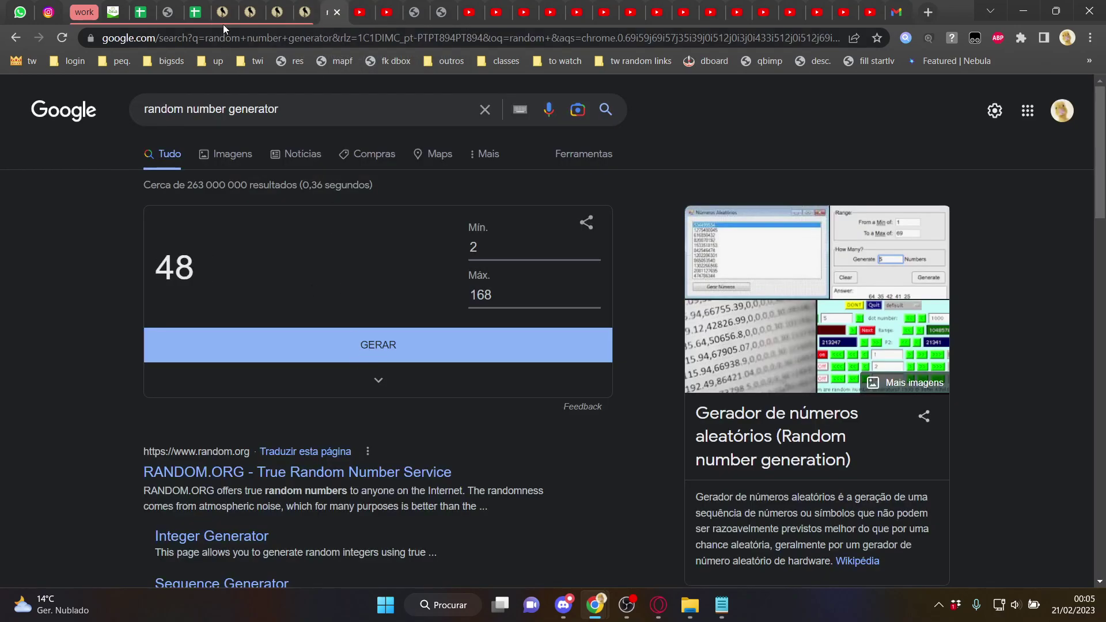
pyautogui.click(195, 12)
pyautogui.scroll(15, 292, 289)
pyautogui.scroll(2, 273, 284)
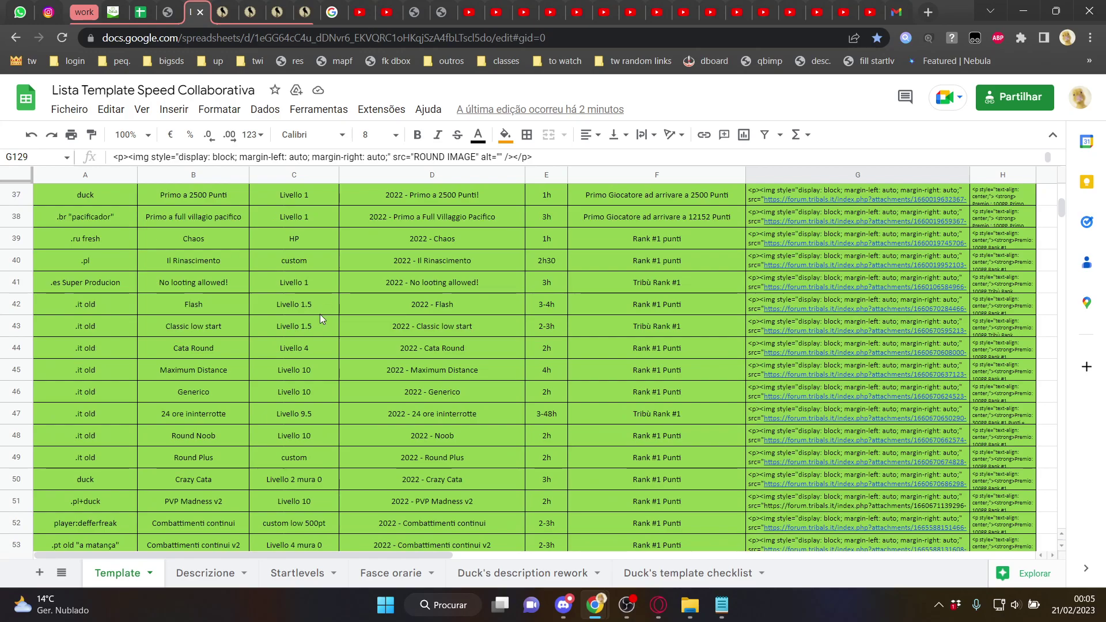
pyautogui.click(71, 431)
pyautogui.click(188, 435)
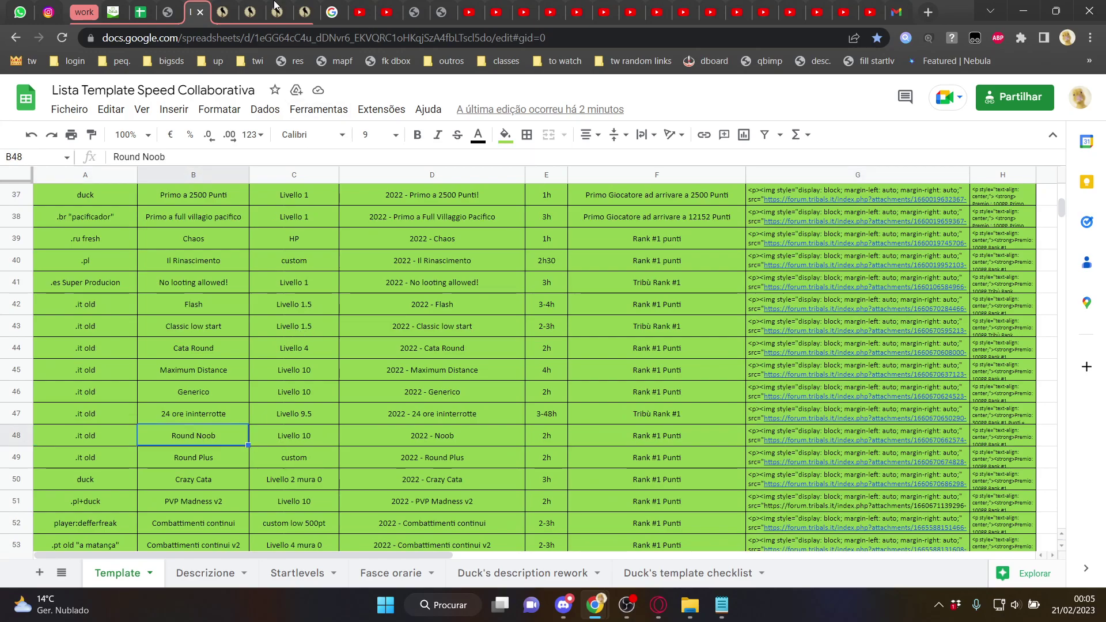
# Draw another random number, then find the Due Fratelli round in the spreadsheet and open its full description text for reading.
pyautogui.click(331, 12)
pyautogui.click(463, 343)
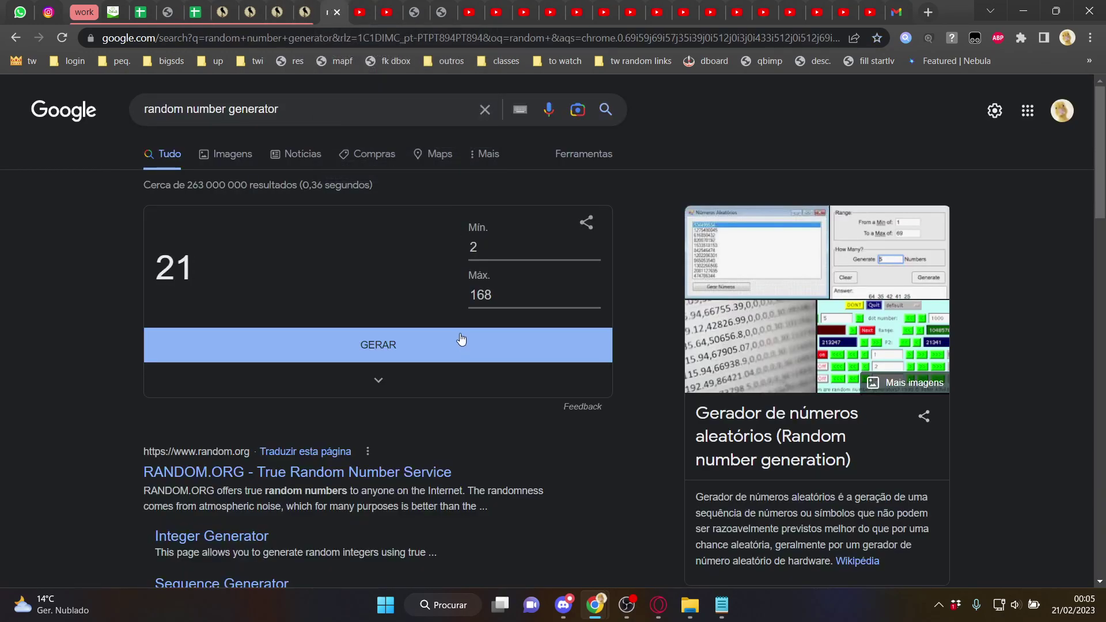
pyautogui.click(196, 11)
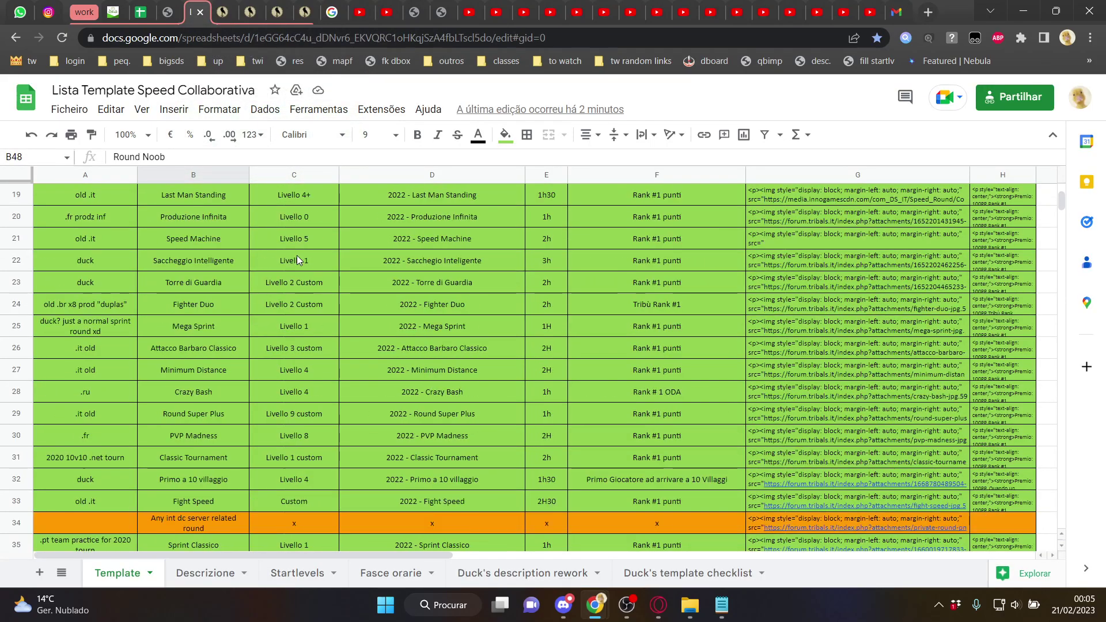
pyautogui.click(174, 327)
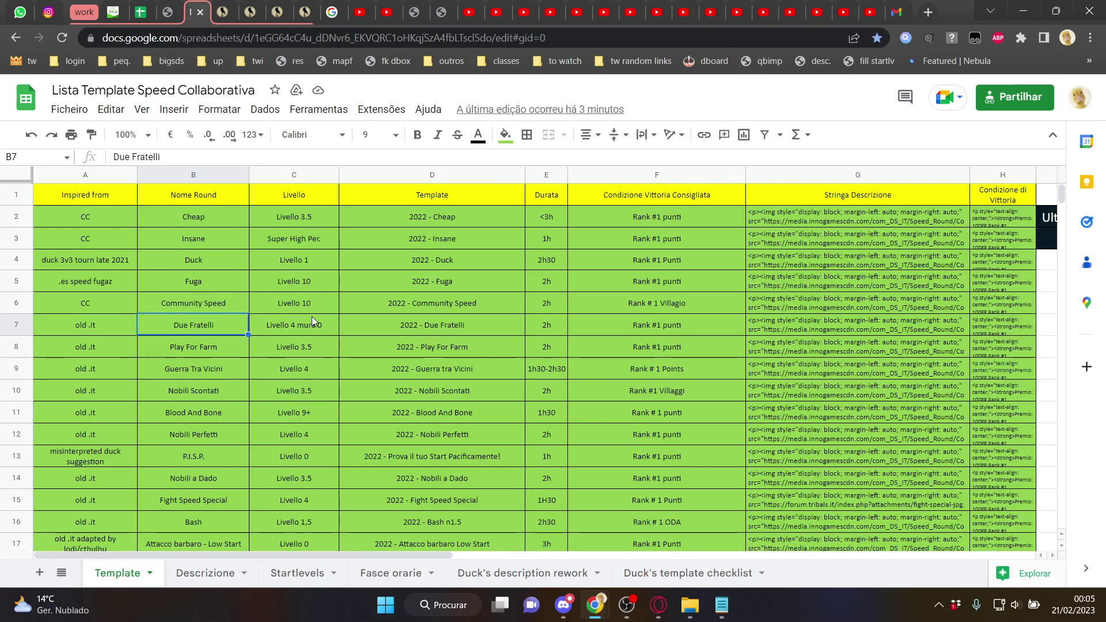
pyautogui.click(734, 329)
pyautogui.click(784, 327)
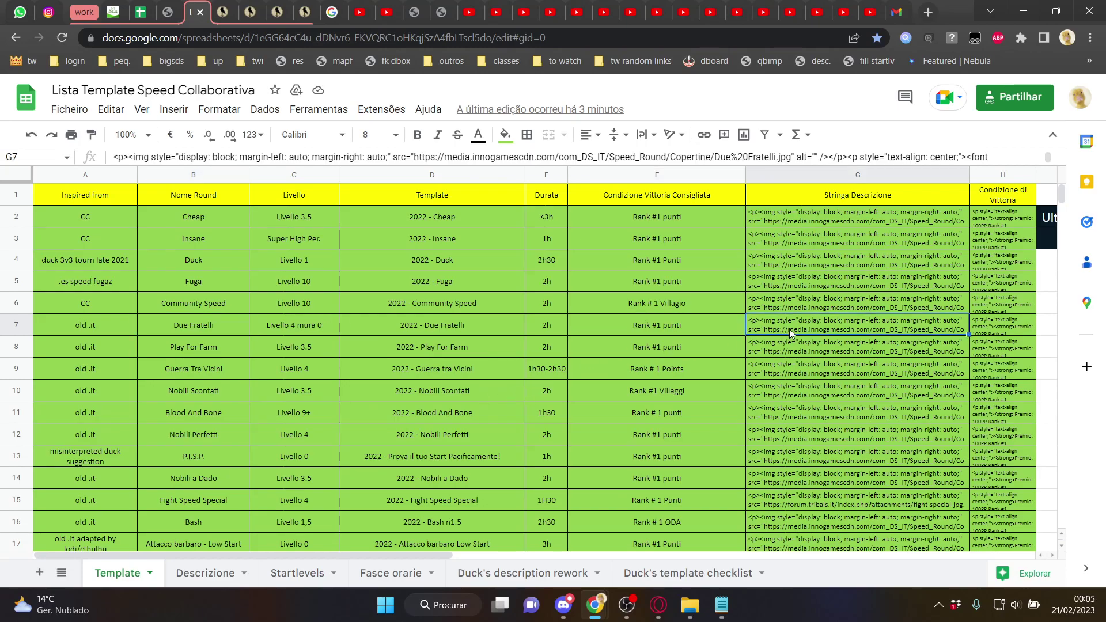
pyautogui.doubleClick(782, 324)
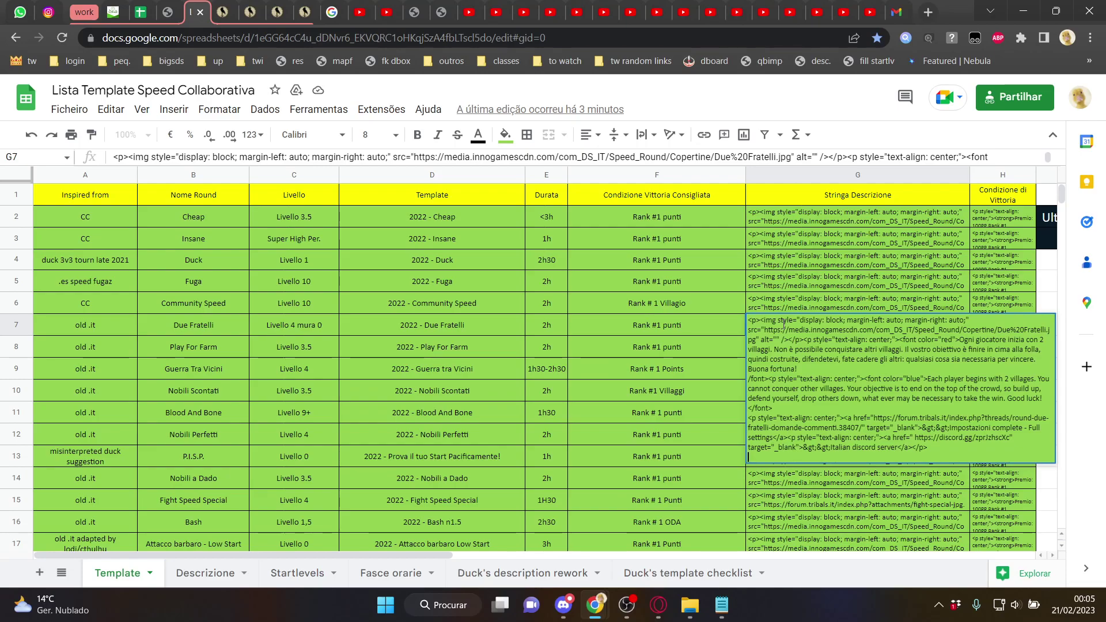
pyautogui.moveTo(746, 593)
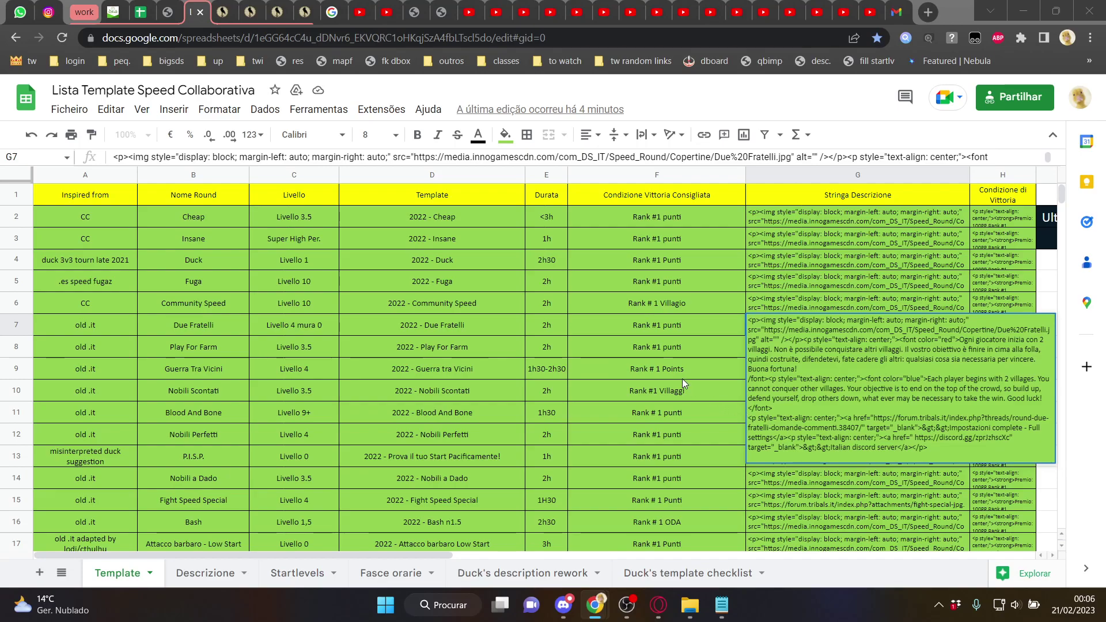
# Generate fresh random numbers and locate the Amici illimitati round in the template spreadsheet.
pyautogui.click(331, 12)
pyautogui.click(517, 353)
pyautogui.click(517, 353)
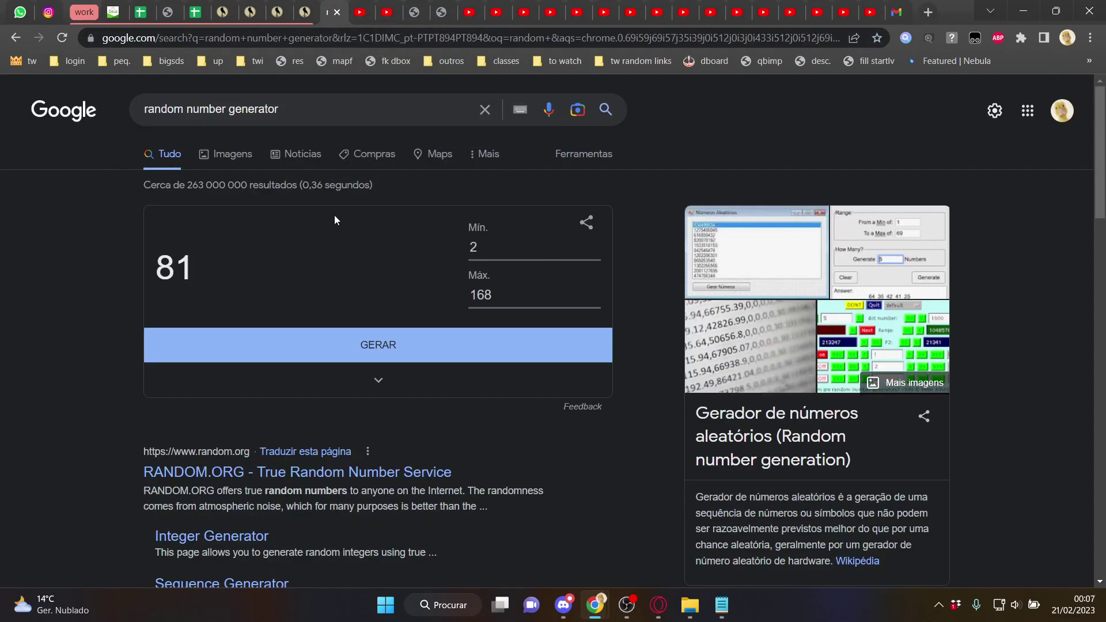
pyautogui.click(195, 13)
pyautogui.scroll(-17, 200, 336)
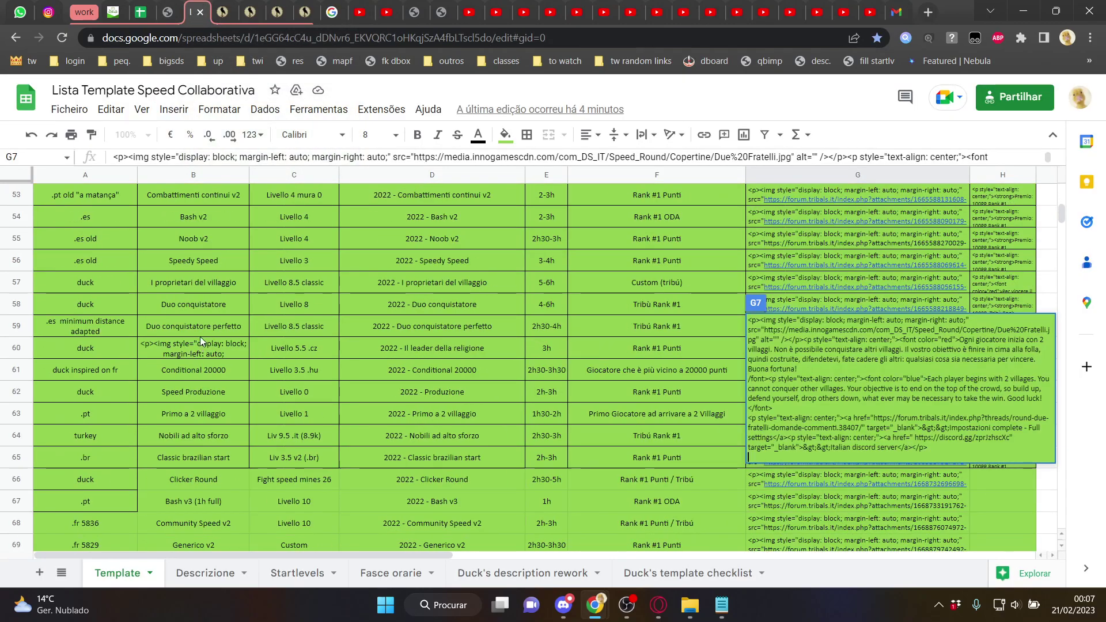
pyautogui.click(201, 334)
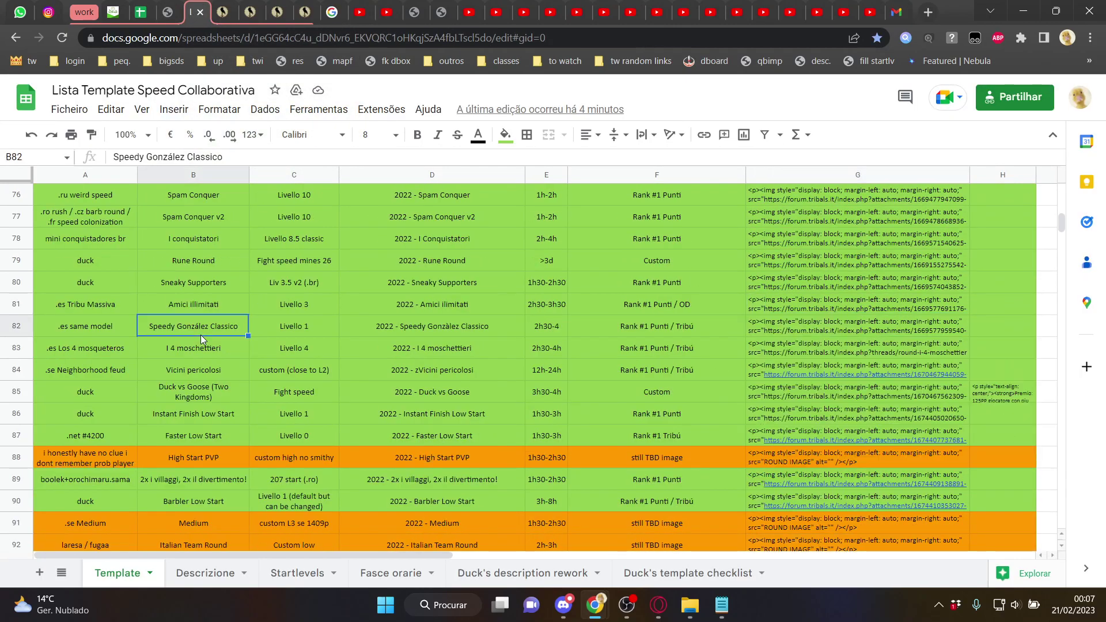
pyautogui.click(128, 296)
pyautogui.click(161, 302)
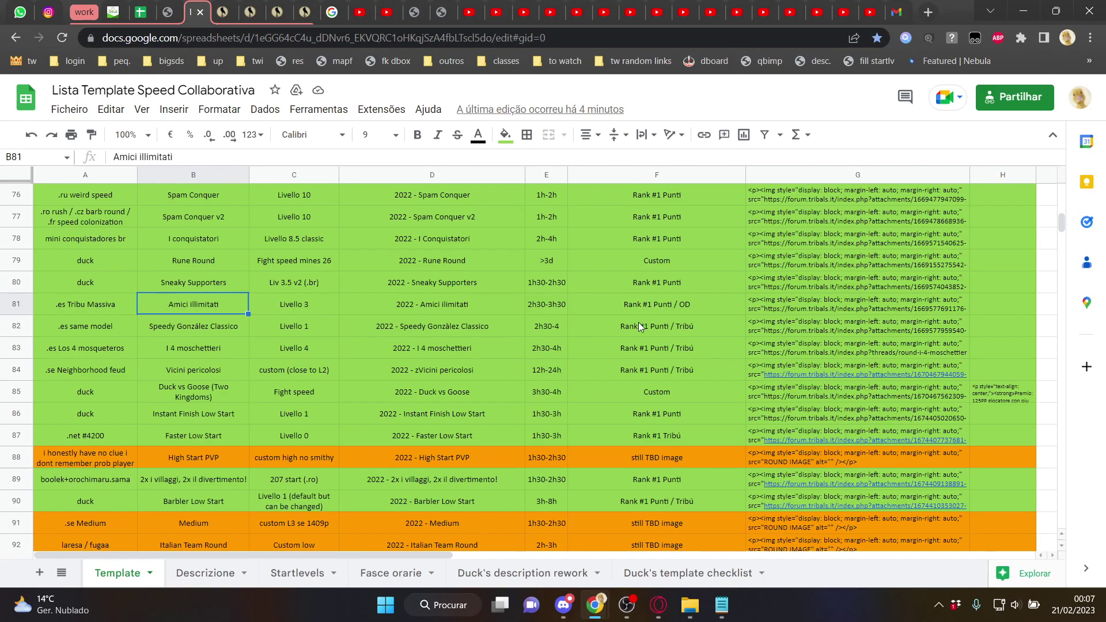
# Open the Amici illimitati description cell, select the forum thread address for its full settings, and leave the cell.
pyautogui.click(761, 297)
pyautogui.tripleClick(772, 303)
pyautogui.click(834, 328)
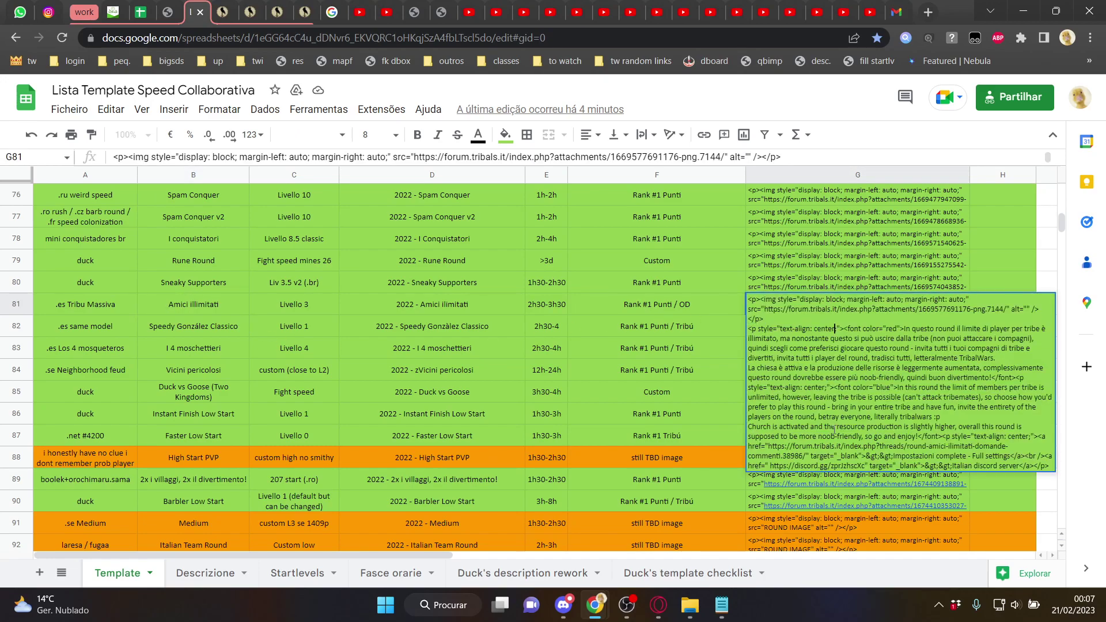
pyautogui.moveTo(806, 456); pyautogui.dragTo(768, 447)
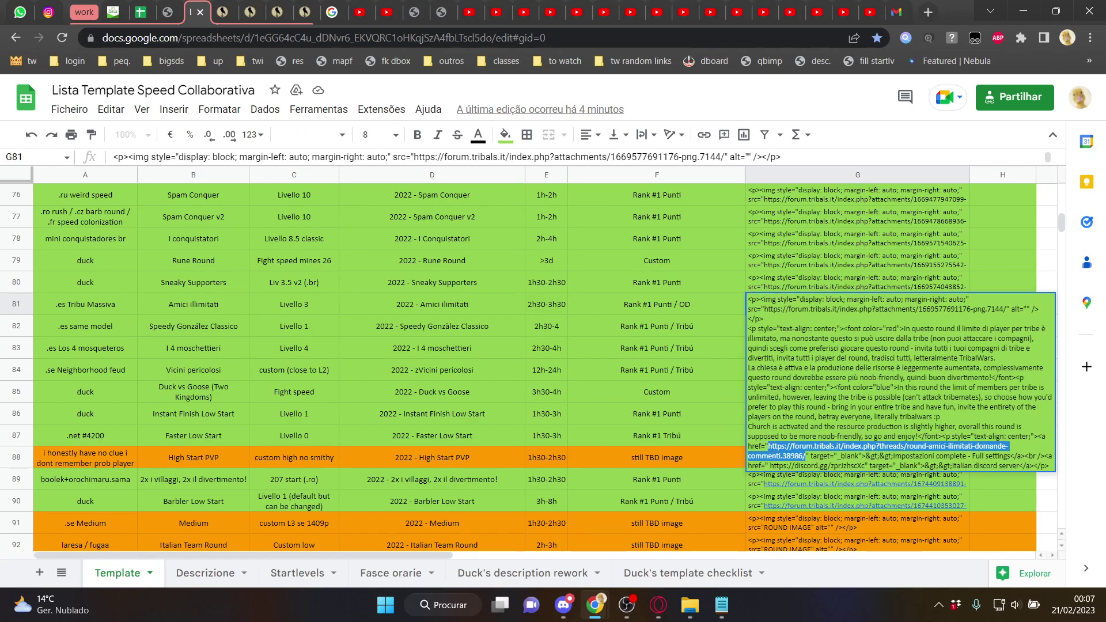
pyautogui.hotkey('alt', 'Tab')
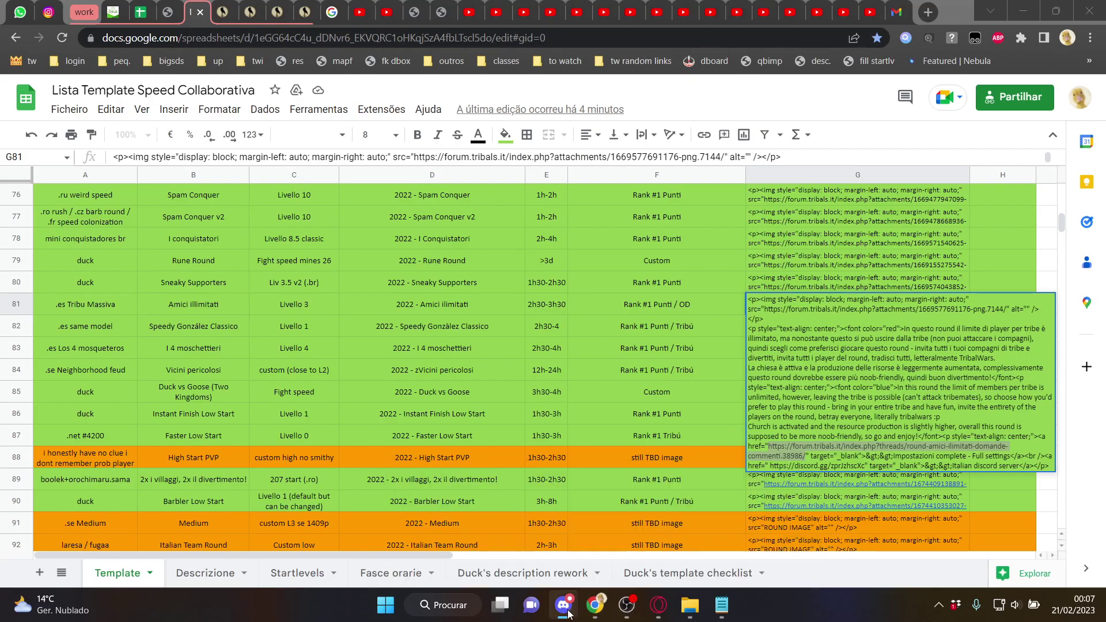
pyautogui.click(589, 604)
pyautogui.click(595, 521)
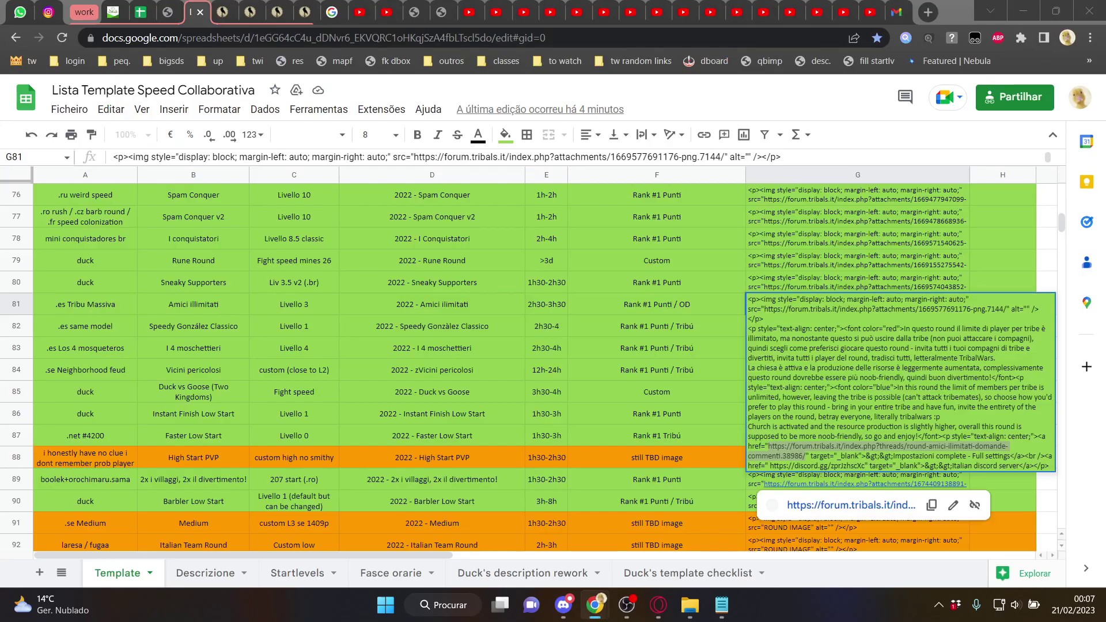
pyautogui.click(786, 430)
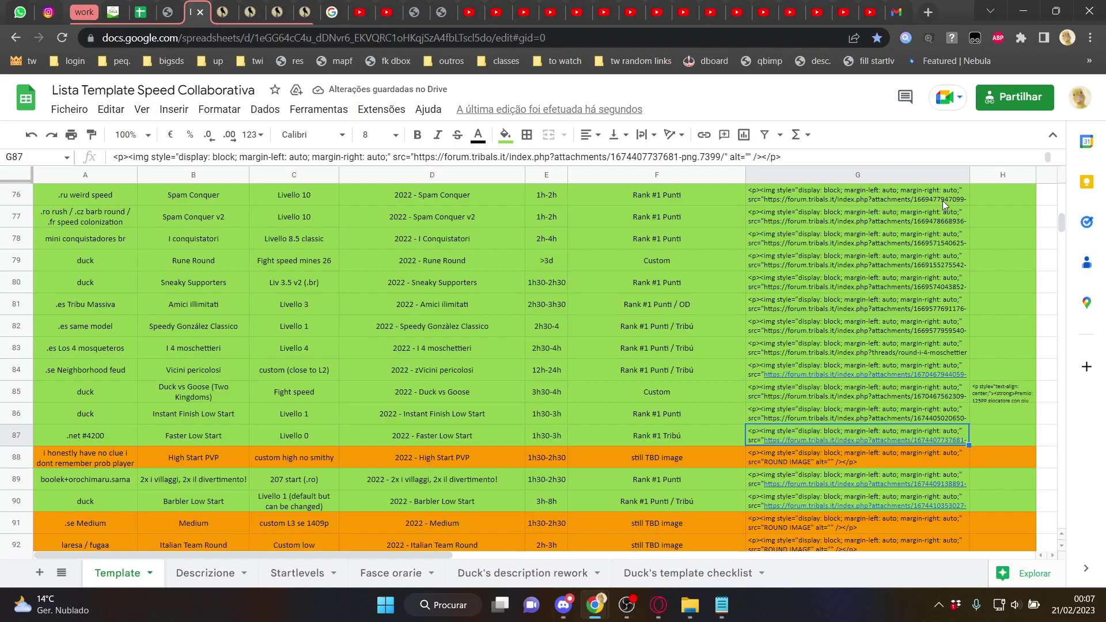
# Open the Amici illimitati forum thread in its own browser tab and expand the settings spoiler to read the round's full configuration.
pyautogui.hotkey('alt', 'Tab')
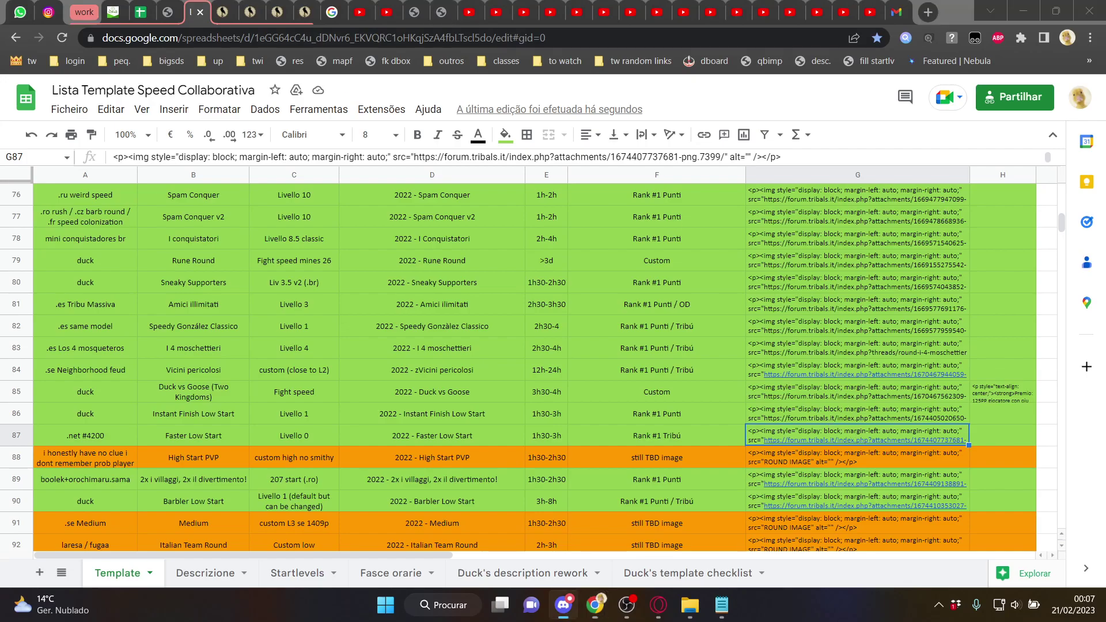
pyautogui.click(380, 5)
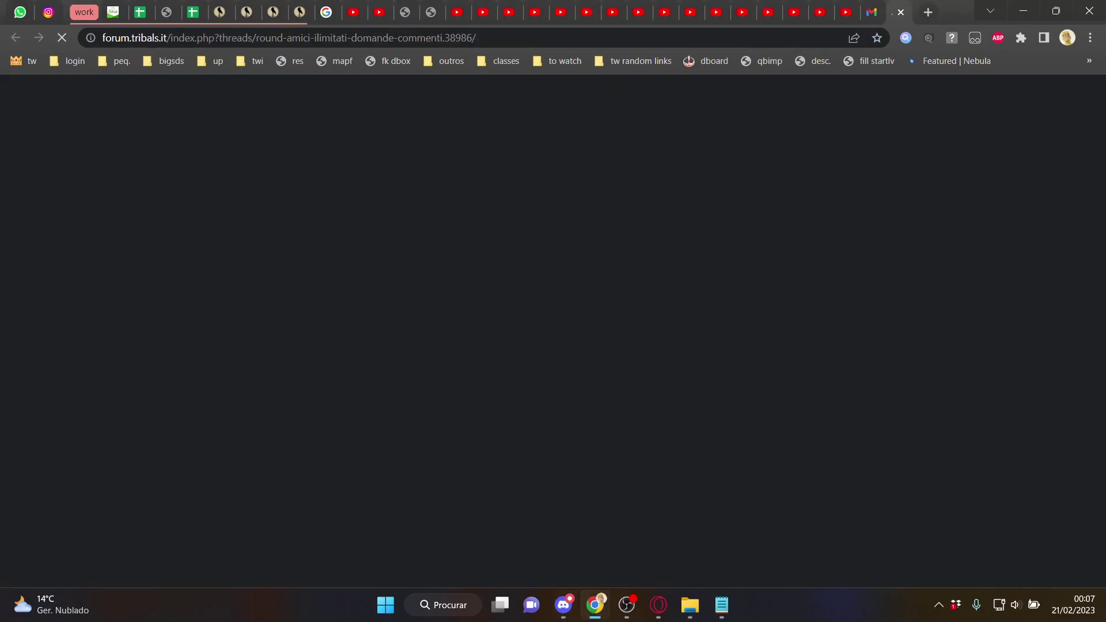
pyautogui.moveTo(380, 5); pyautogui.dragTo(326, 7)
pyautogui.scroll(-5, 506, 299)
pyautogui.click(348, 449)
pyautogui.scroll(-5, 348, 448)
pyautogui.scroll(1, 348, 426)
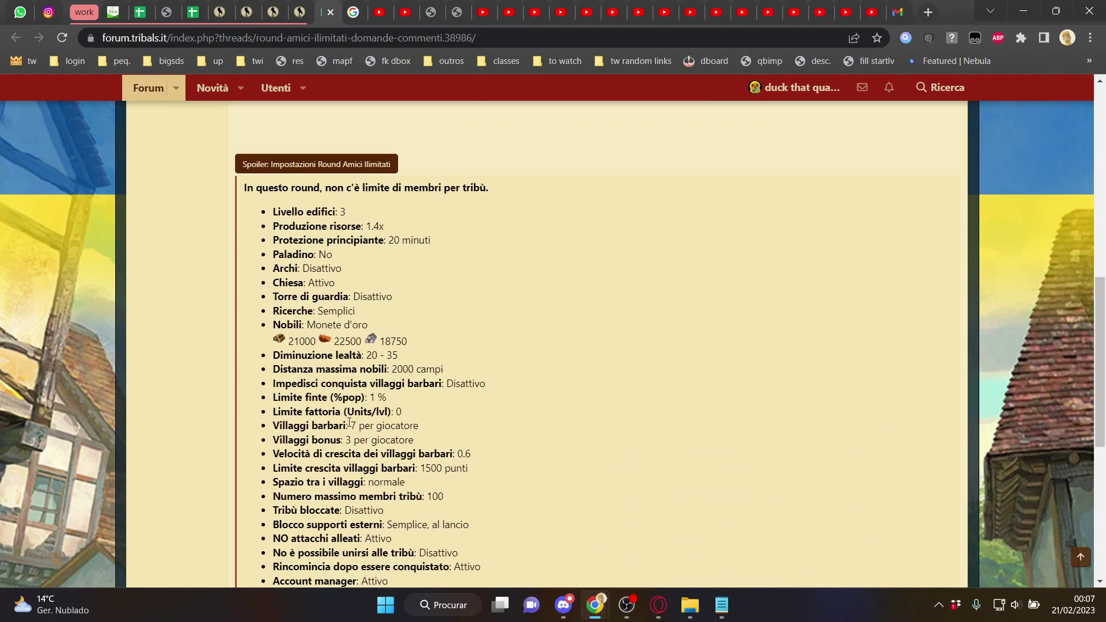
pyautogui.scroll(-1, 349, 424)
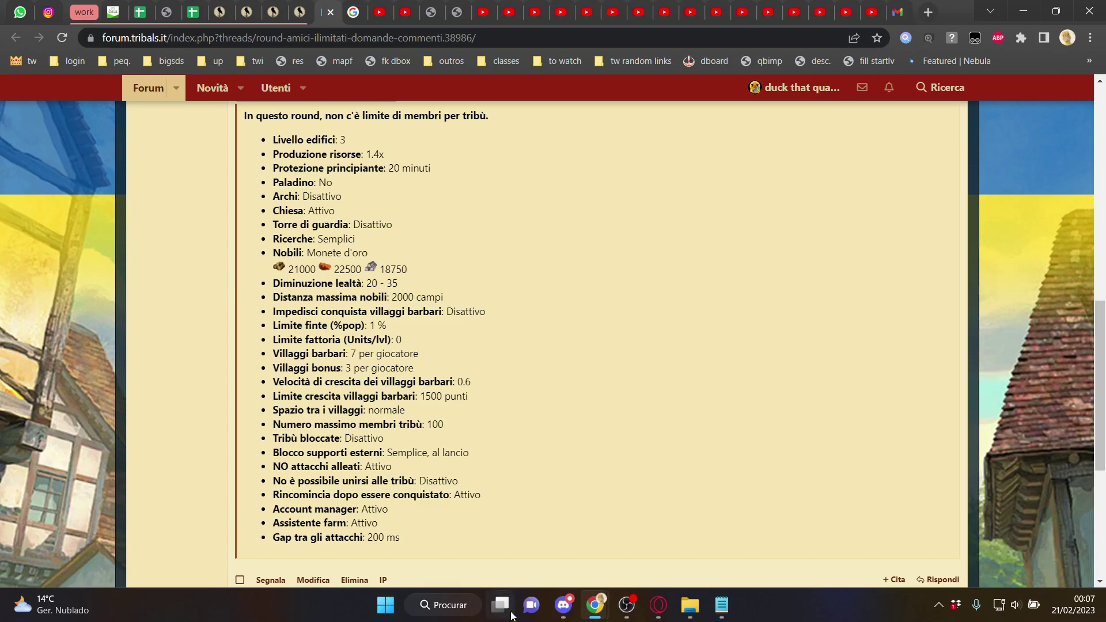
pyautogui.click(595, 605)
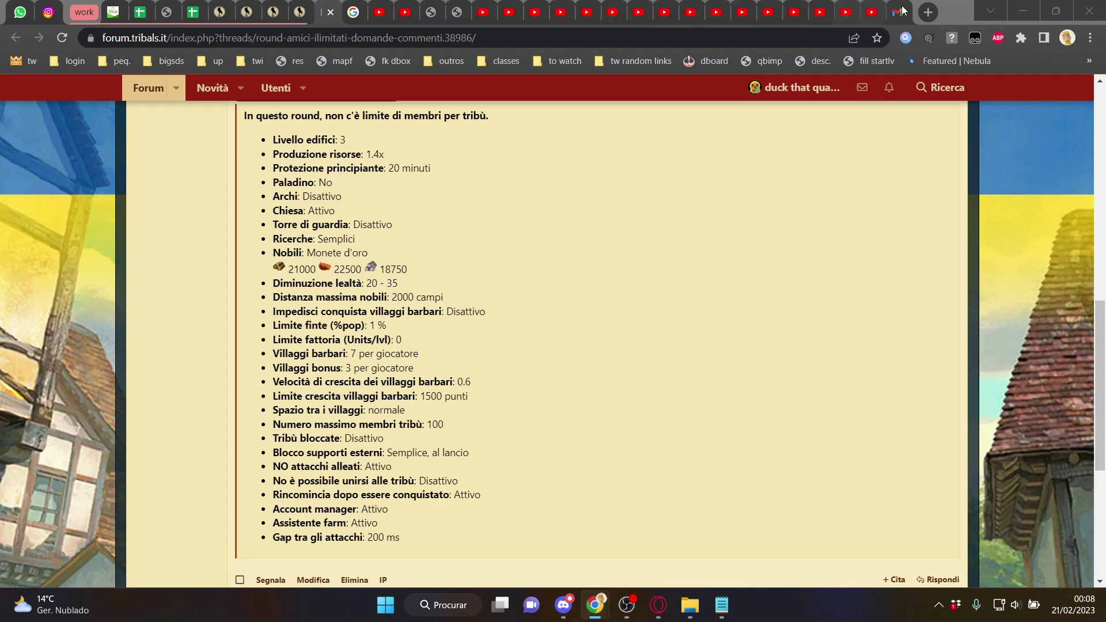
# Open the Italian Tribals speed rounds page in a new browser tab and view the past rounds and the planned rounds.
pyautogui.click(927, 13)
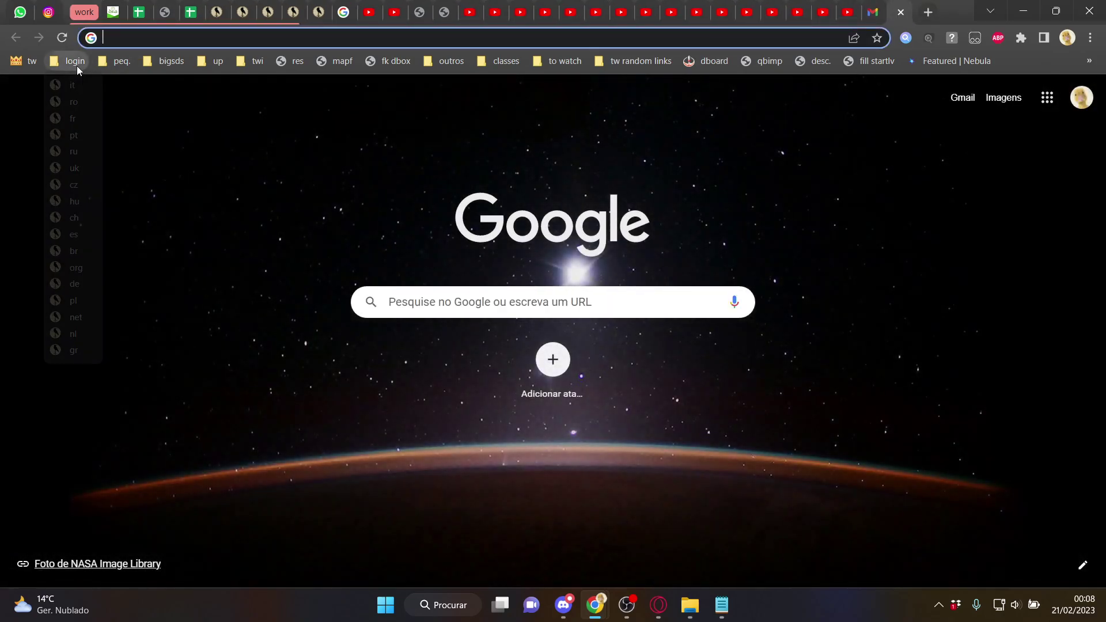
pyautogui.click(74, 62)
pyautogui.click(570, 117)
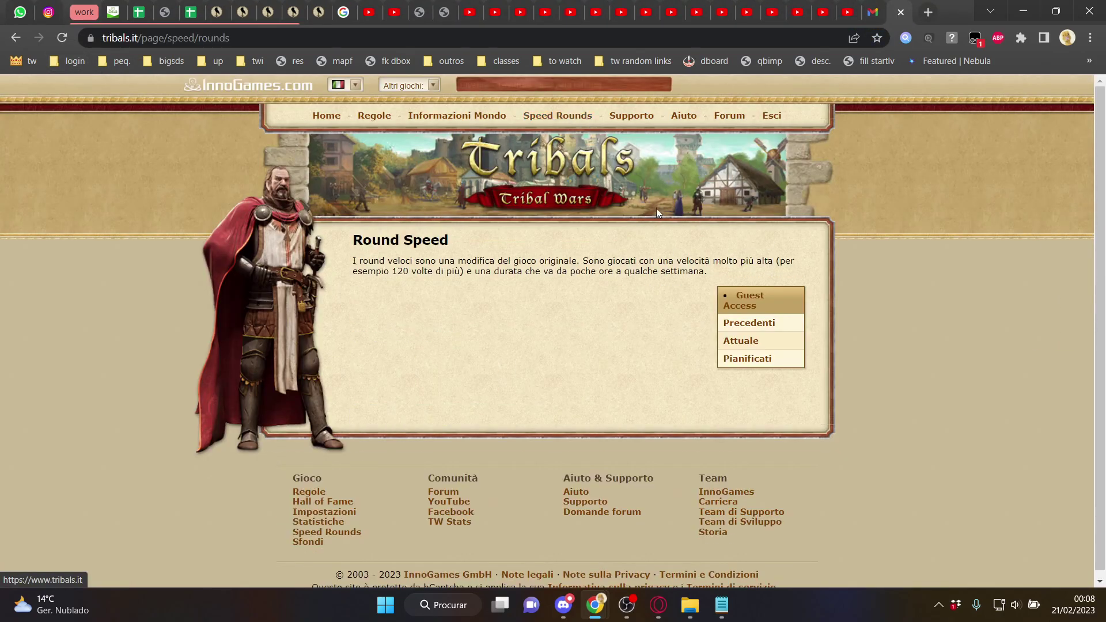
pyautogui.click(742, 302)
pyautogui.click(16, 38)
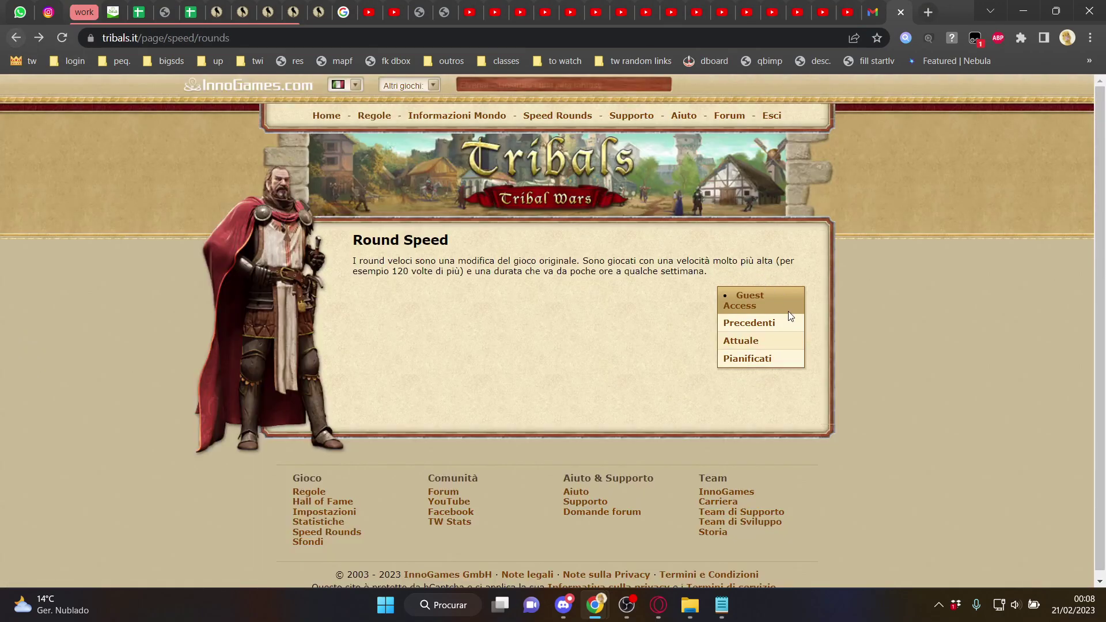
pyautogui.click(773, 323)
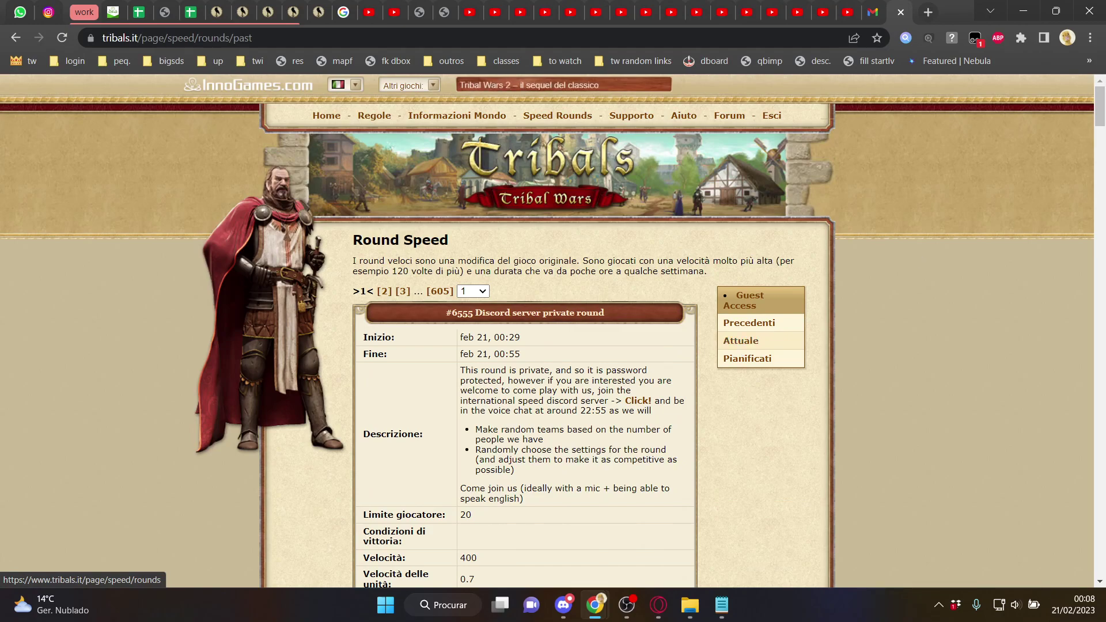
pyautogui.click(748, 359)
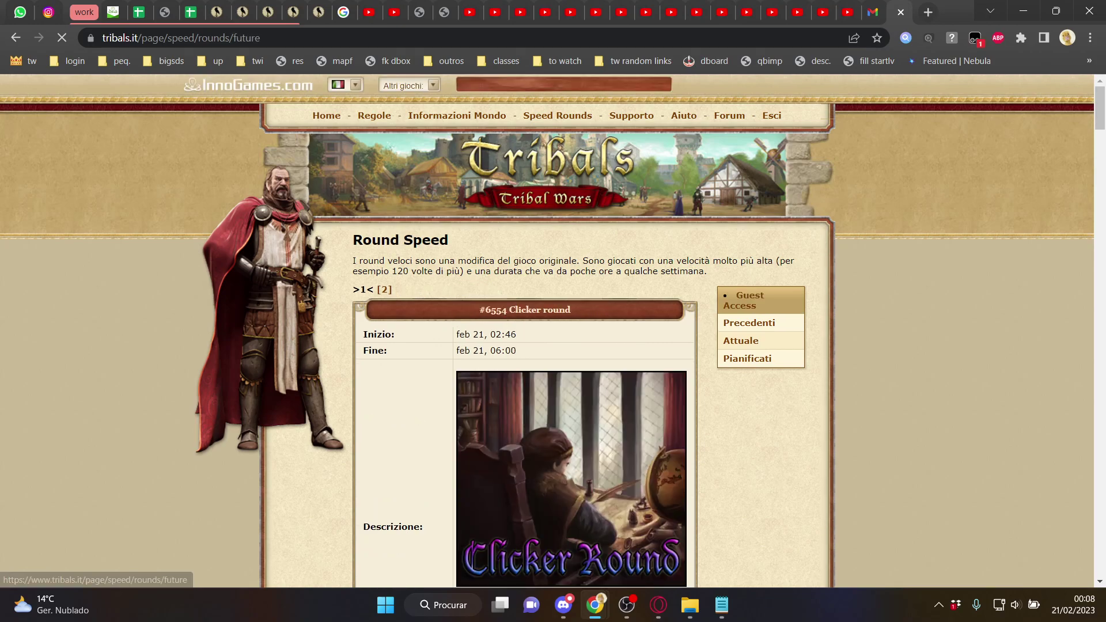
pyautogui.click(563, 605)
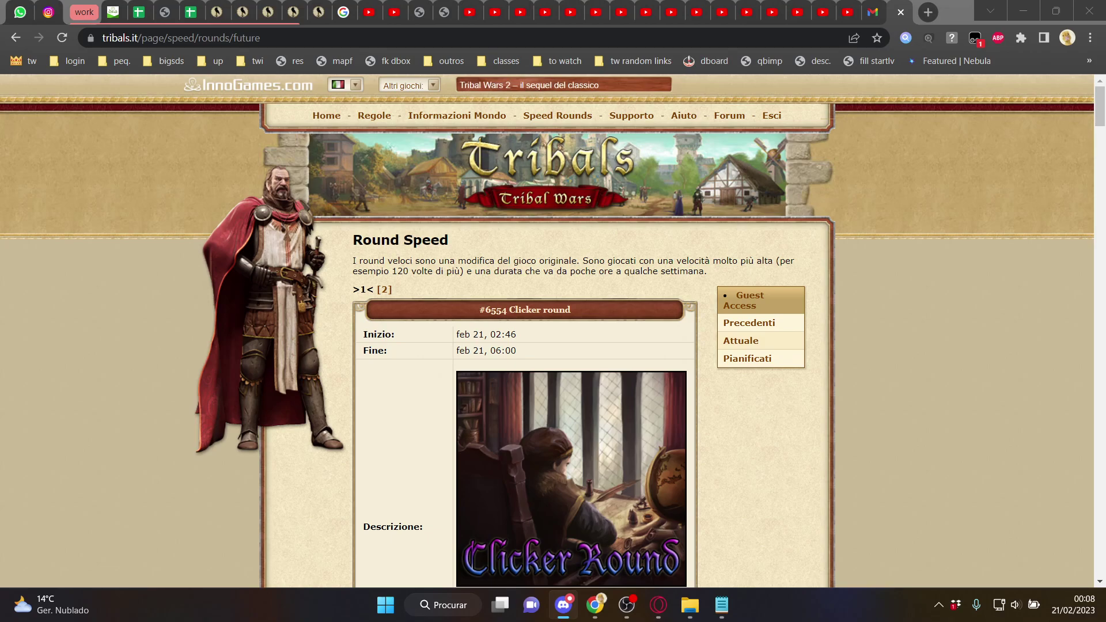
pyautogui.click(722, 604)
pyautogui.click(563, 604)
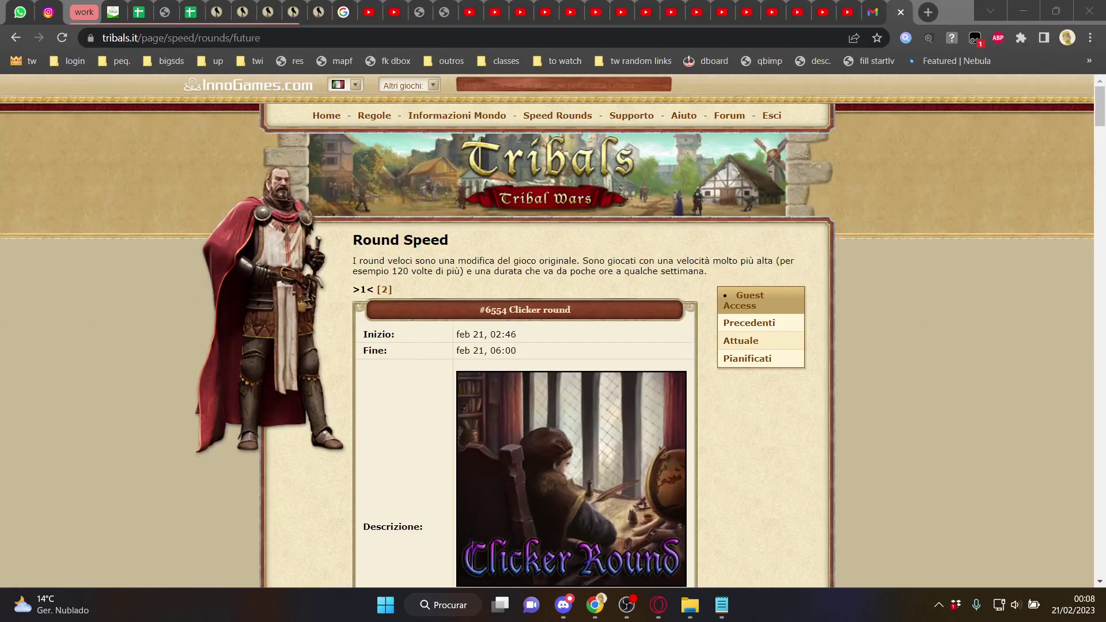
pyautogui.click(594, 604)
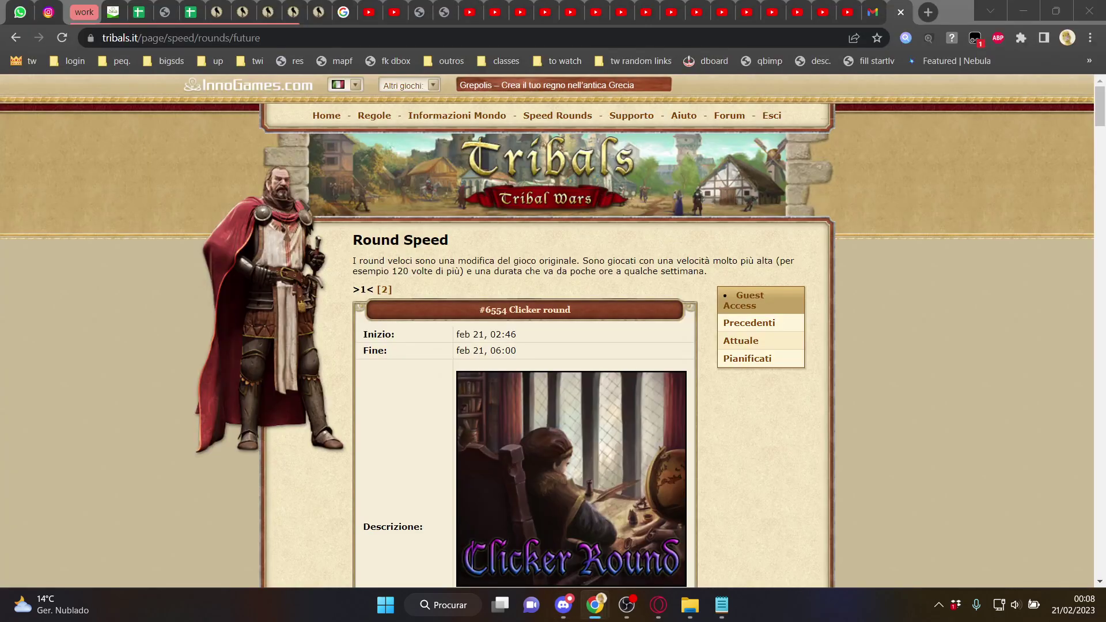
pyautogui.press('capslock')
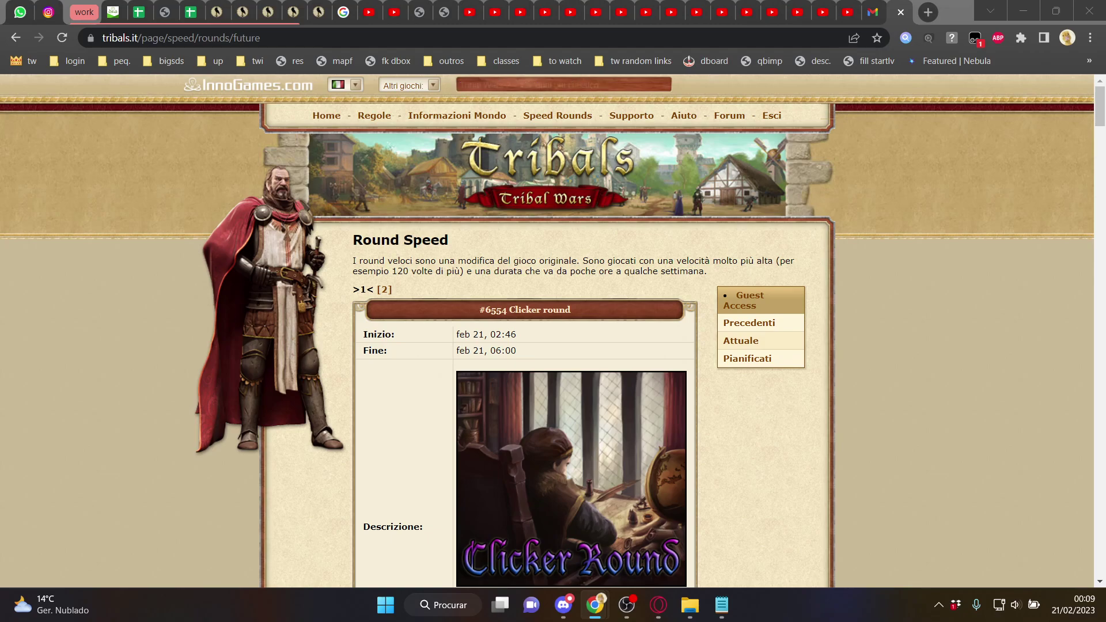
pyautogui.click(563, 604)
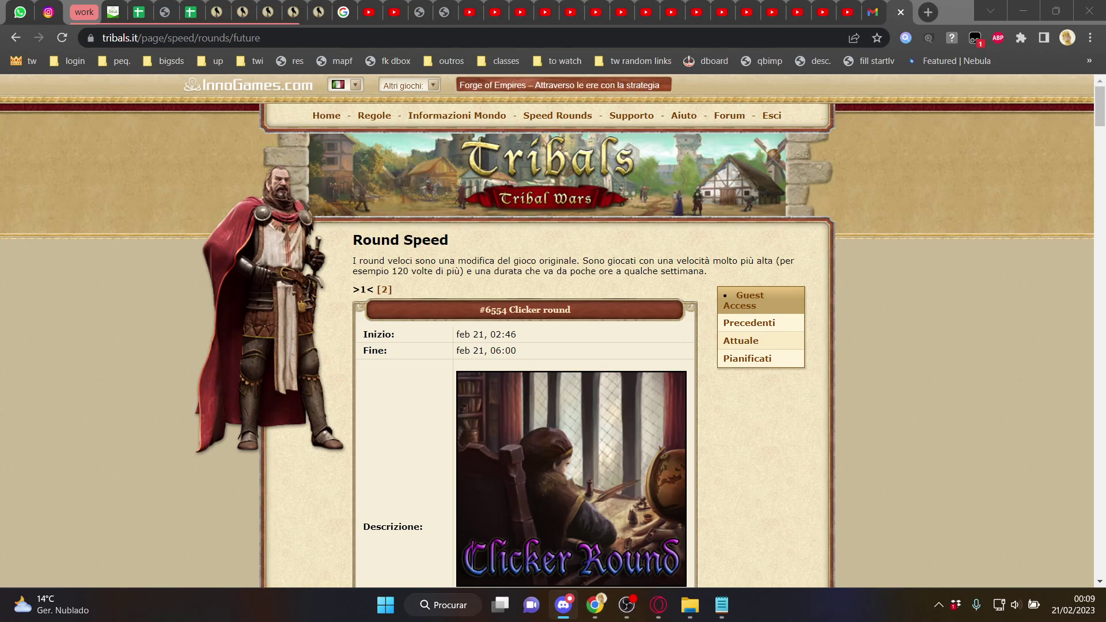
pyautogui.hotkey('alt', 'Tab')
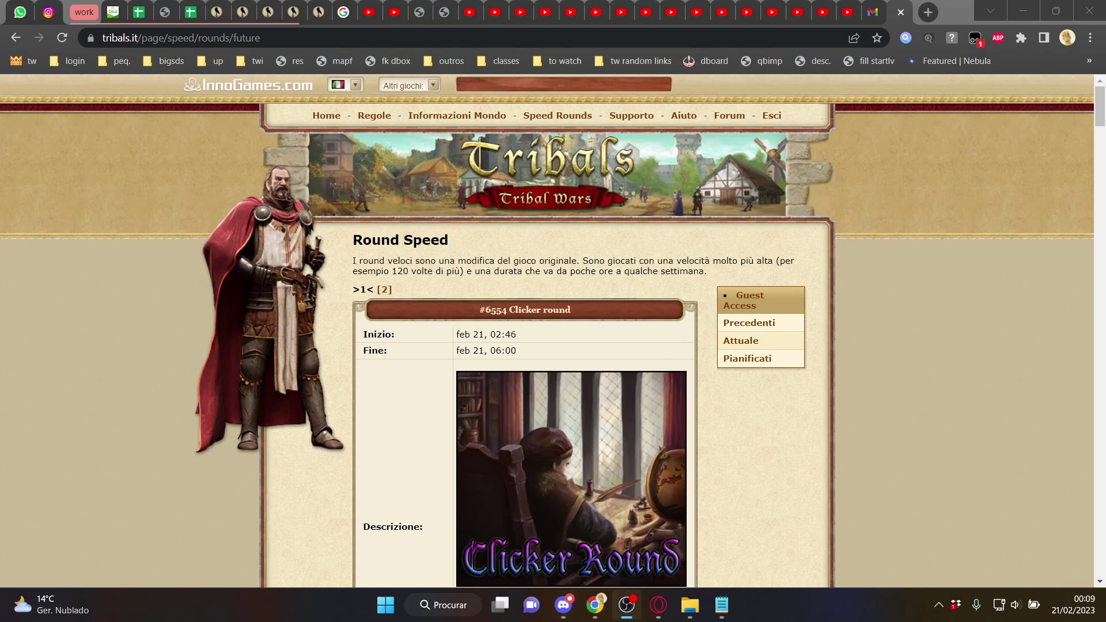
pyautogui.hotkey('alt', 'Tab')
pyautogui.hotkey('alt', 'Tab')
pyautogui.hotkey('alt', 'Tab')
pyautogui.hotkey('alt', 'Tab')
pyautogui.hotkey('alt', 'Tab')
pyautogui.hotkey('alt', 'Tab')
pyautogui.hotkey('alt', 'Tab')
pyautogui.hotkey('alt', 'Tab')
pyautogui.hotkey('alt', 'Tab')
pyautogui.hotkey('alt', 'Tab')
pyautogui.hotkey('alt', 'Tab')
pyautogui.hotkey('alt', 'Tab')
pyautogui.hotkey('alt', 'Tab')
pyautogui.hotkey('alt', 'Tab')
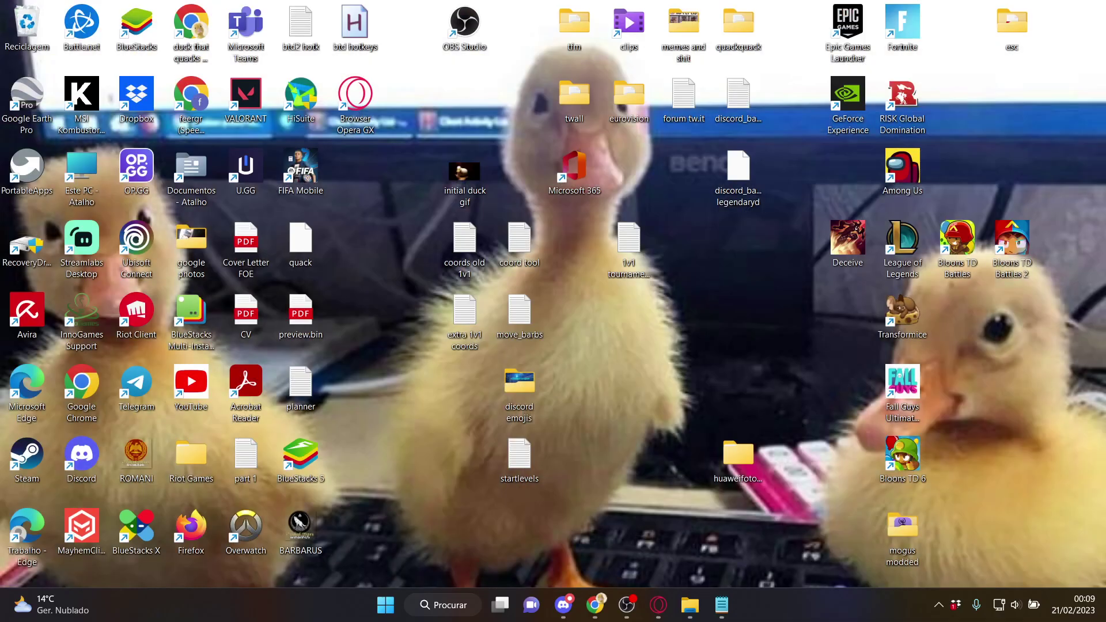
pyautogui.press('super+d')
pyautogui.press('super+d')
pyautogui.press('super+d')
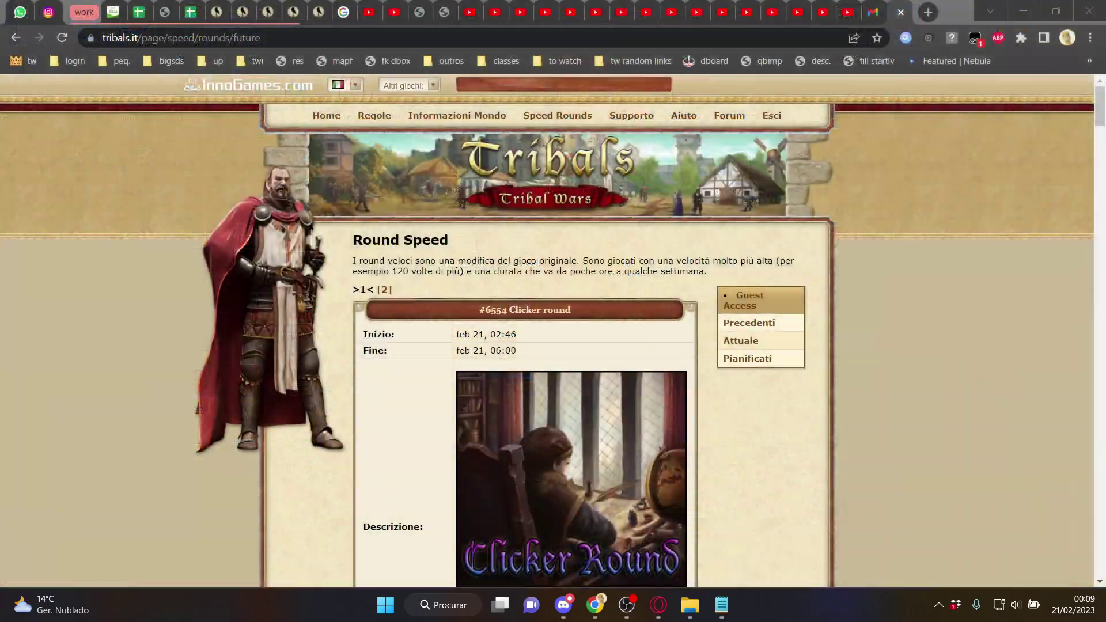
pyautogui.press('super+d')
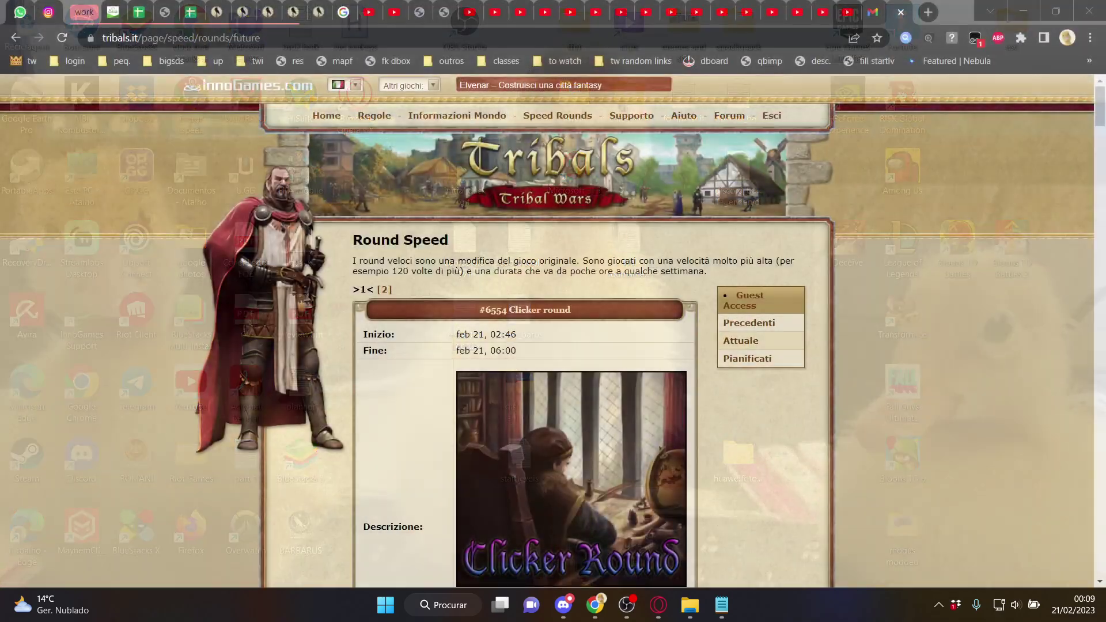
pyautogui.press('super+d')
pyautogui.press('super+d')
pyautogui.press('super+d')
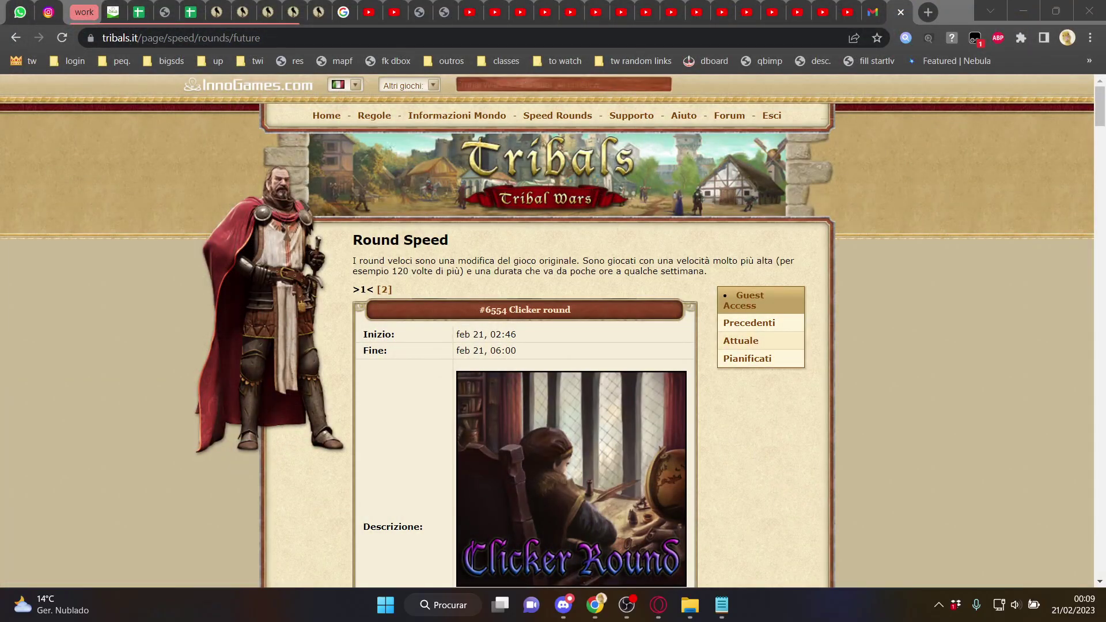
pyautogui.press('super+d')
pyautogui.press('super+d')
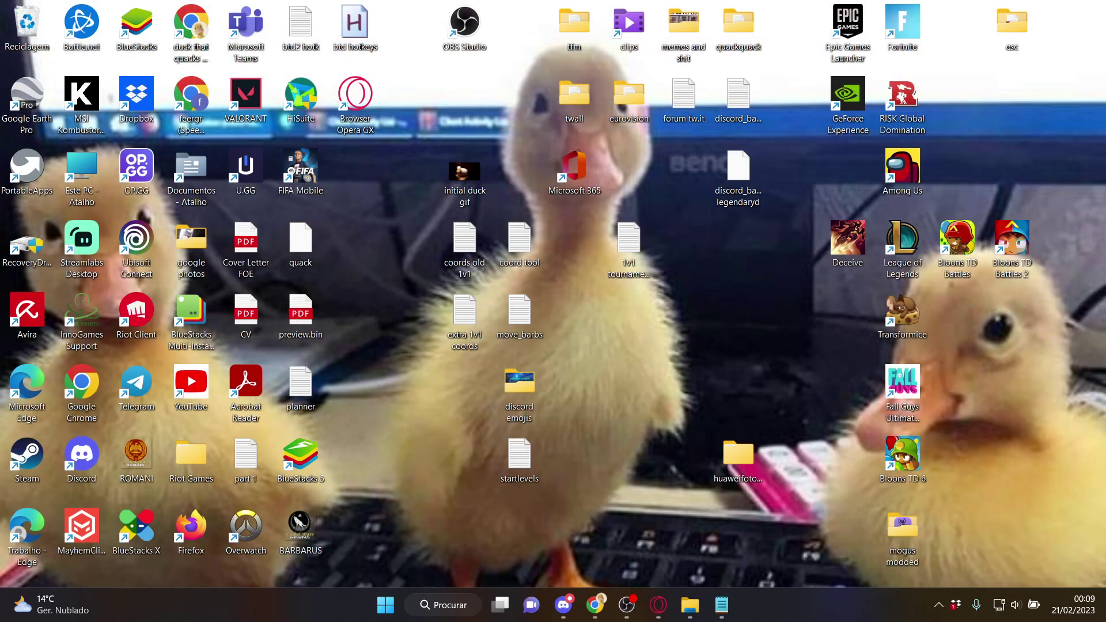
pyautogui.press('super+d')
pyautogui.press('super+d')
pyautogui.press('super+d')
pyautogui.press('super+d')
pyautogui.press('super+d')
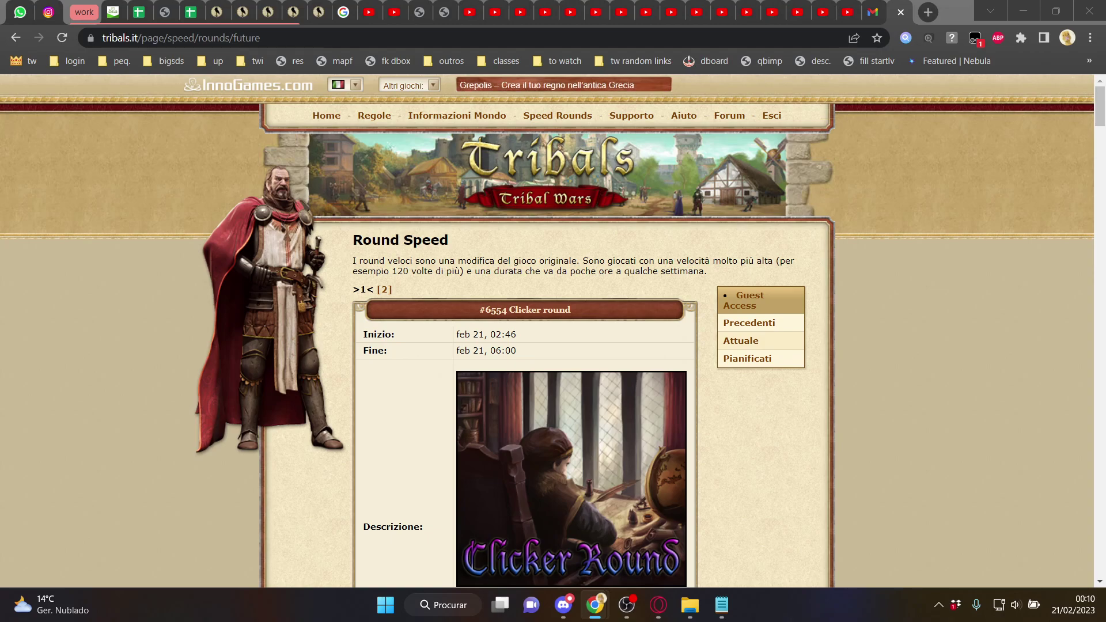
pyautogui.press('capslock')
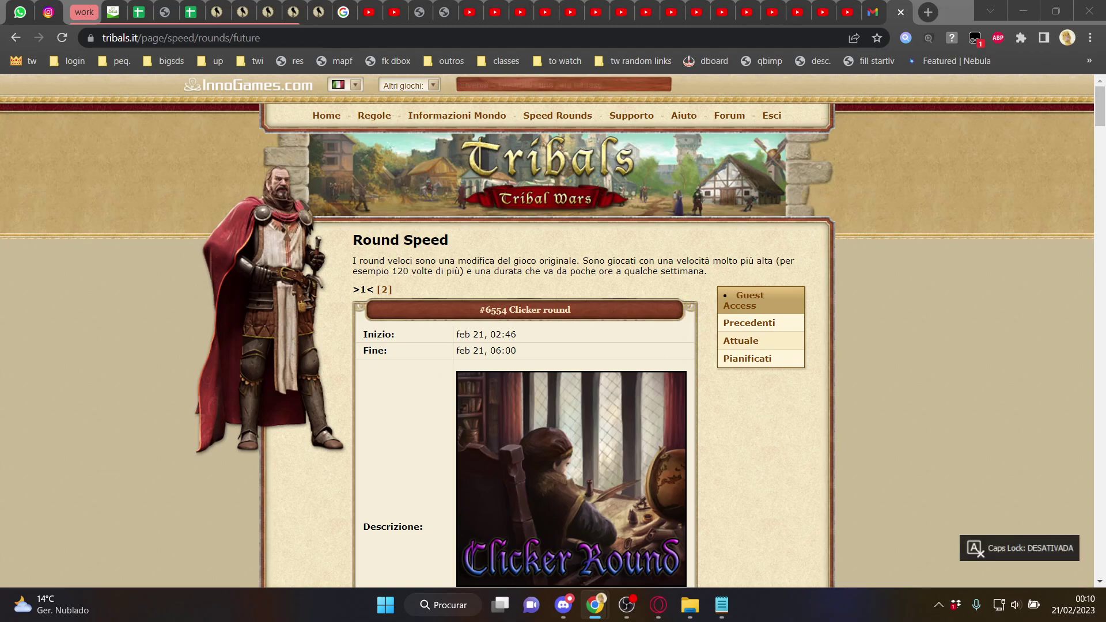